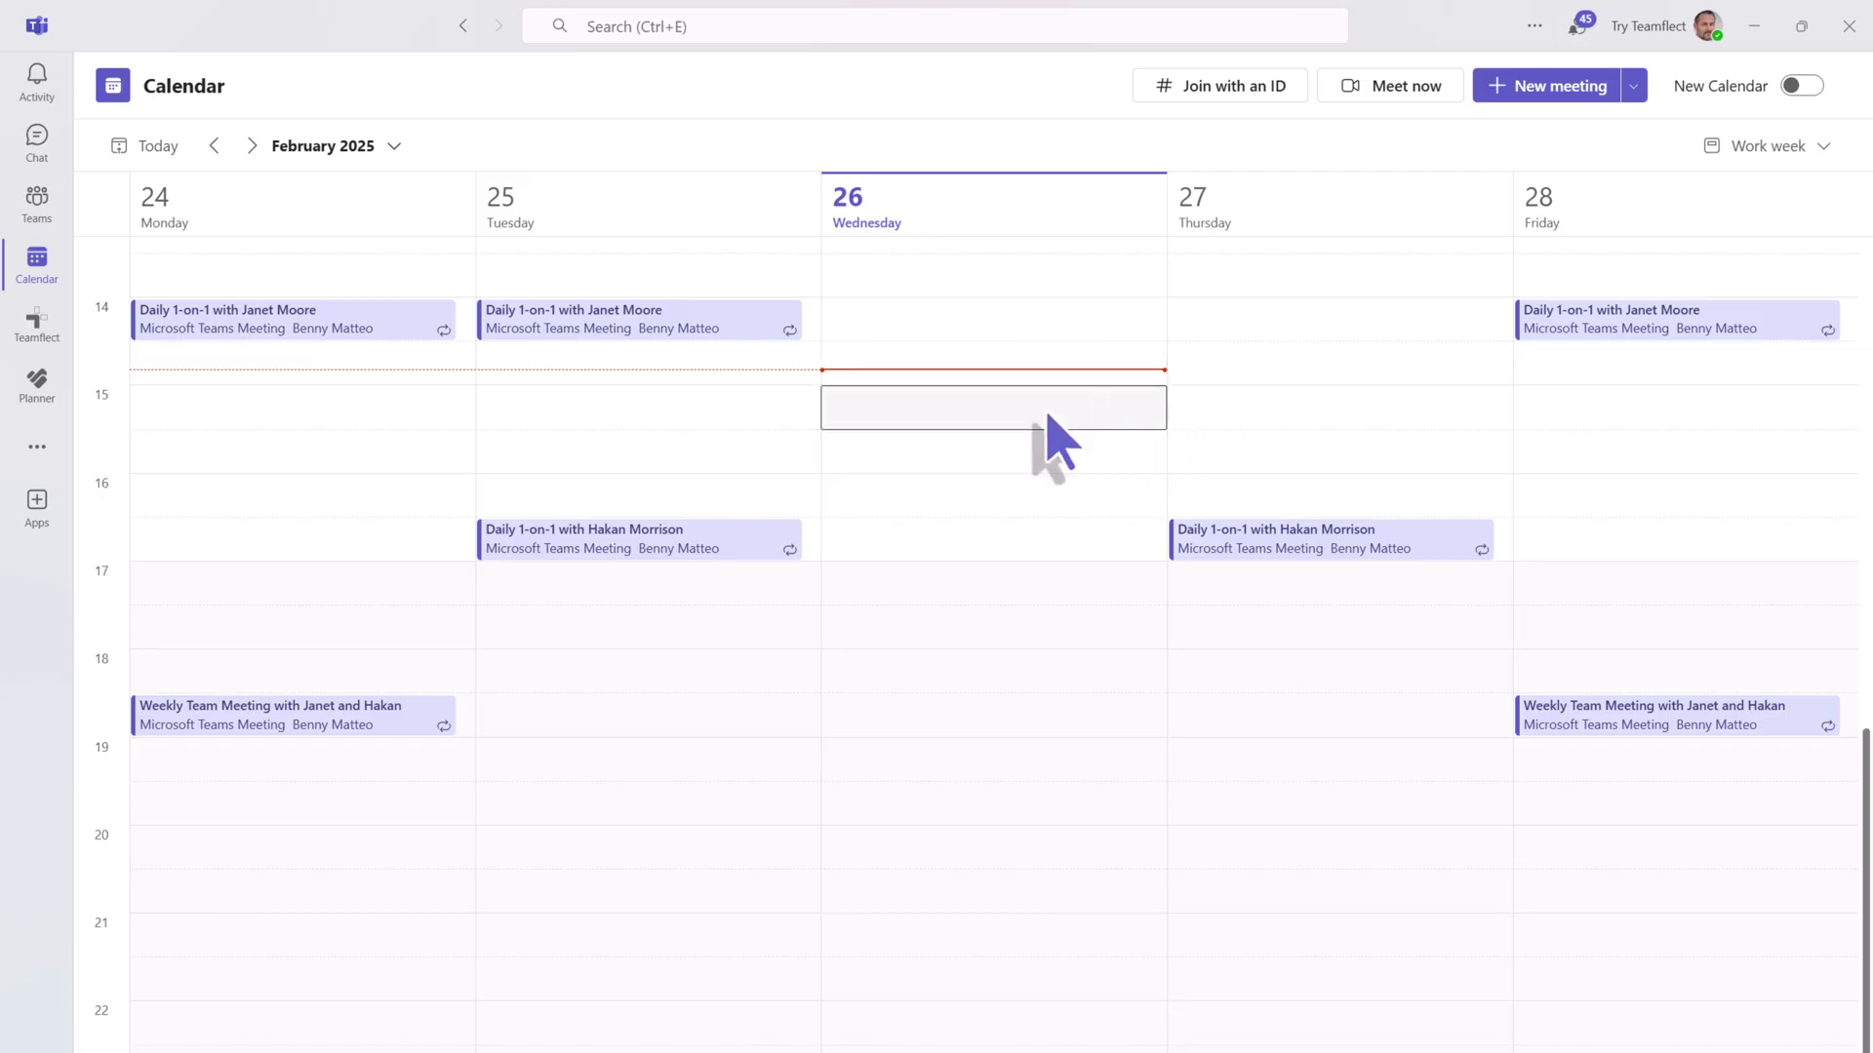
# Create a meeting on Wednesday 26 February titled "Daily 1-on-1 with" plus the employee's first name, and add that employee as required attendee.
pyautogui.click(1048, 416)
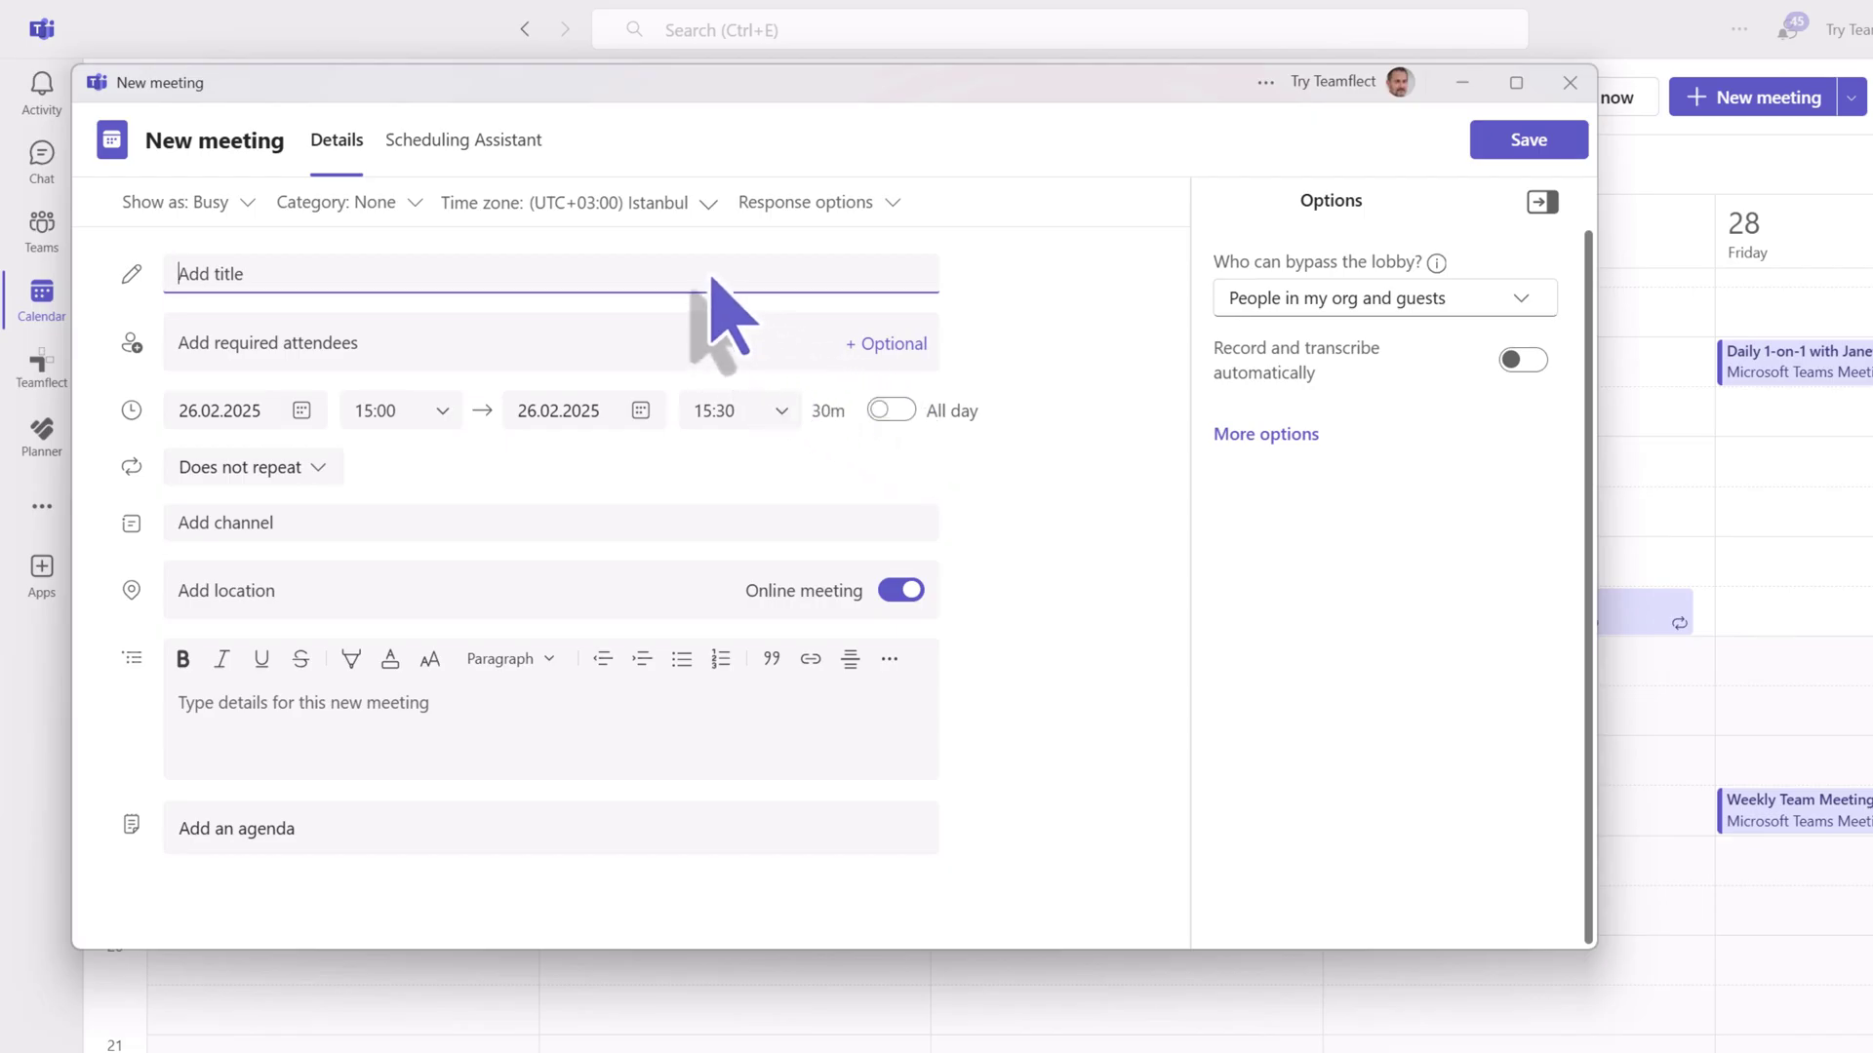
pyautogui.write('Daily 1-on-1 with Kevin')
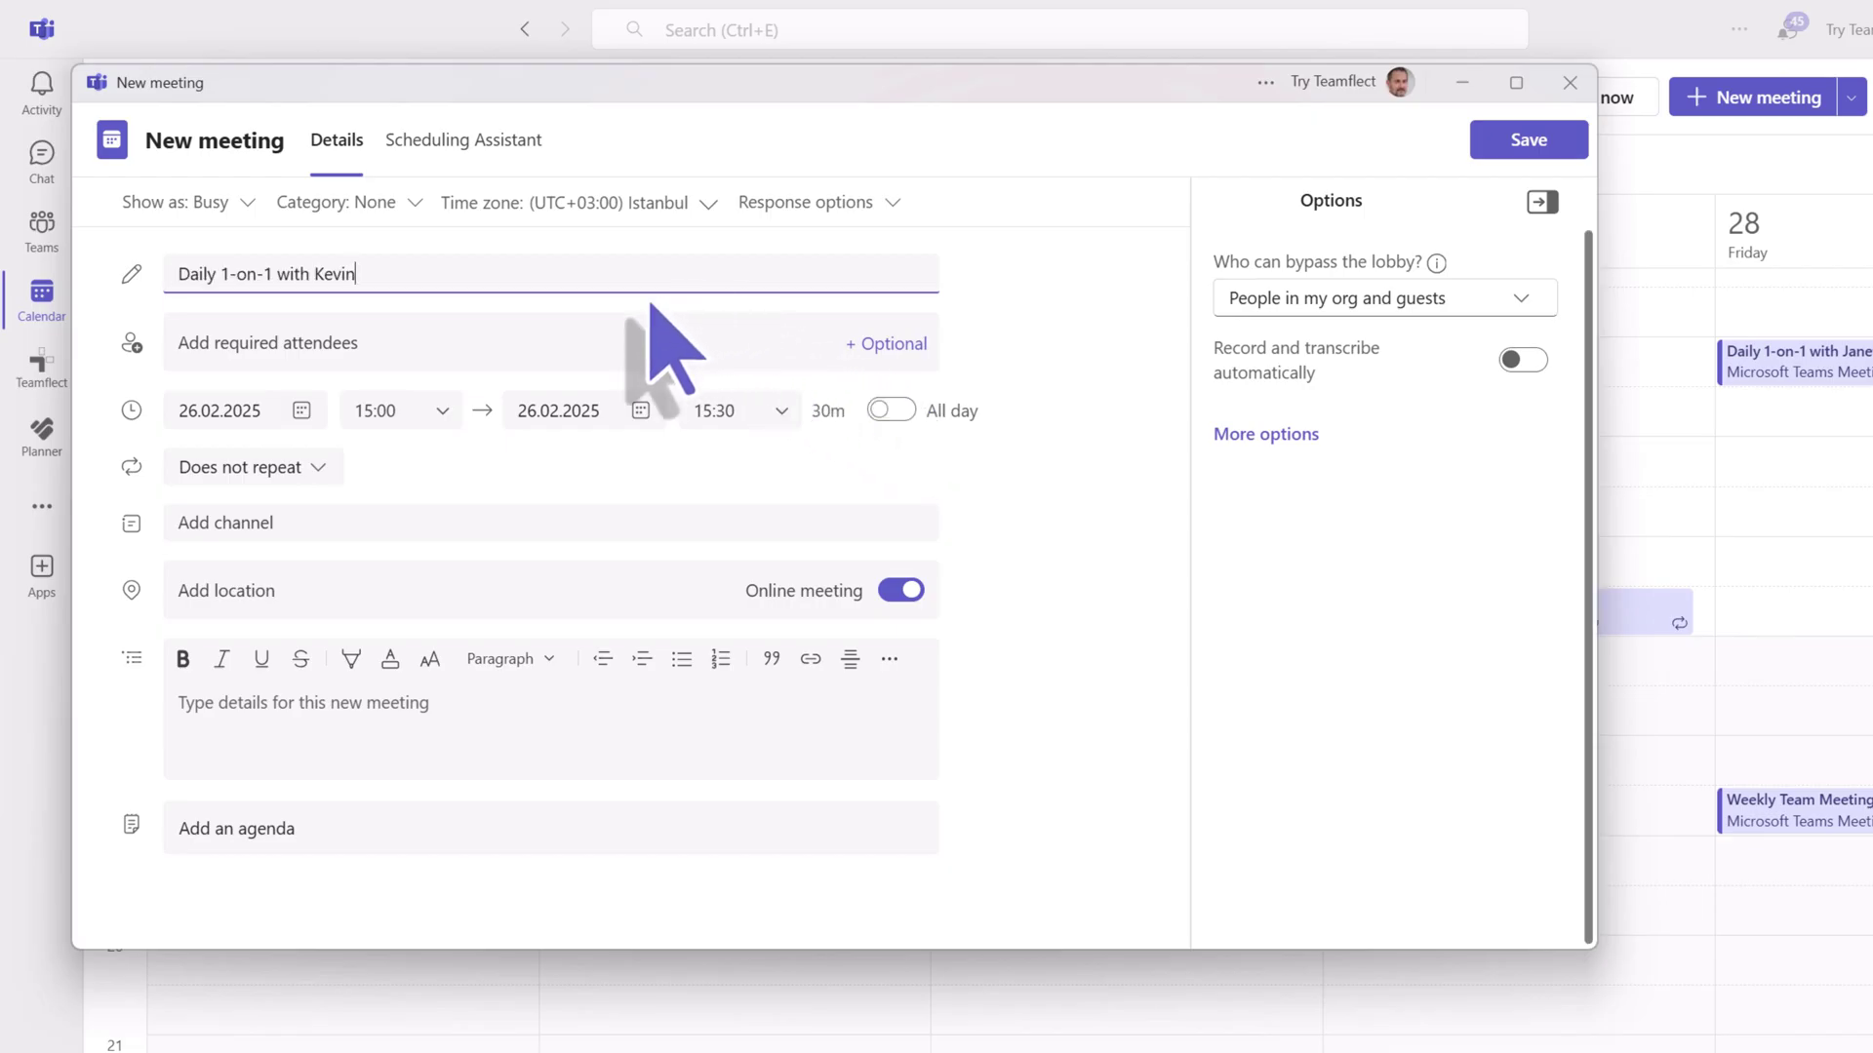
pyautogui.click(556, 362)
pyautogui.click(575, 390)
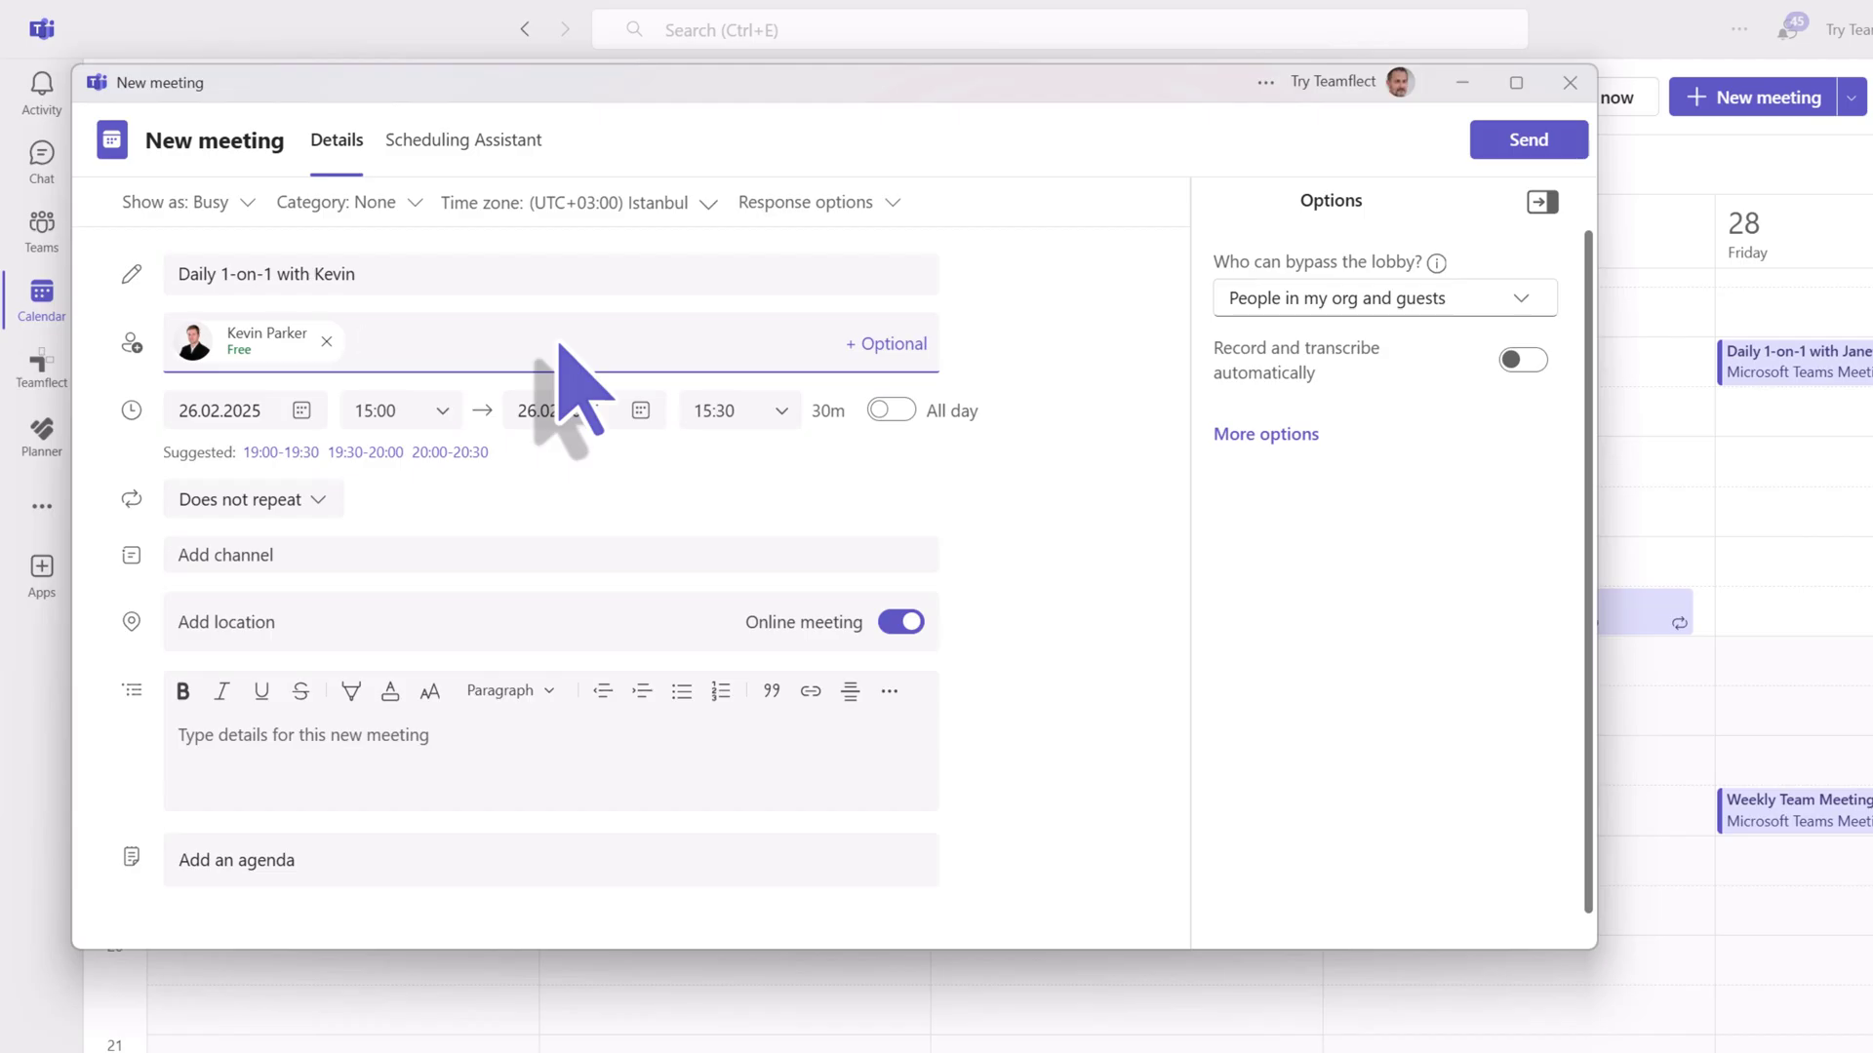
# Set the meeting's start time to 15:30.
pyautogui.click(442, 429)
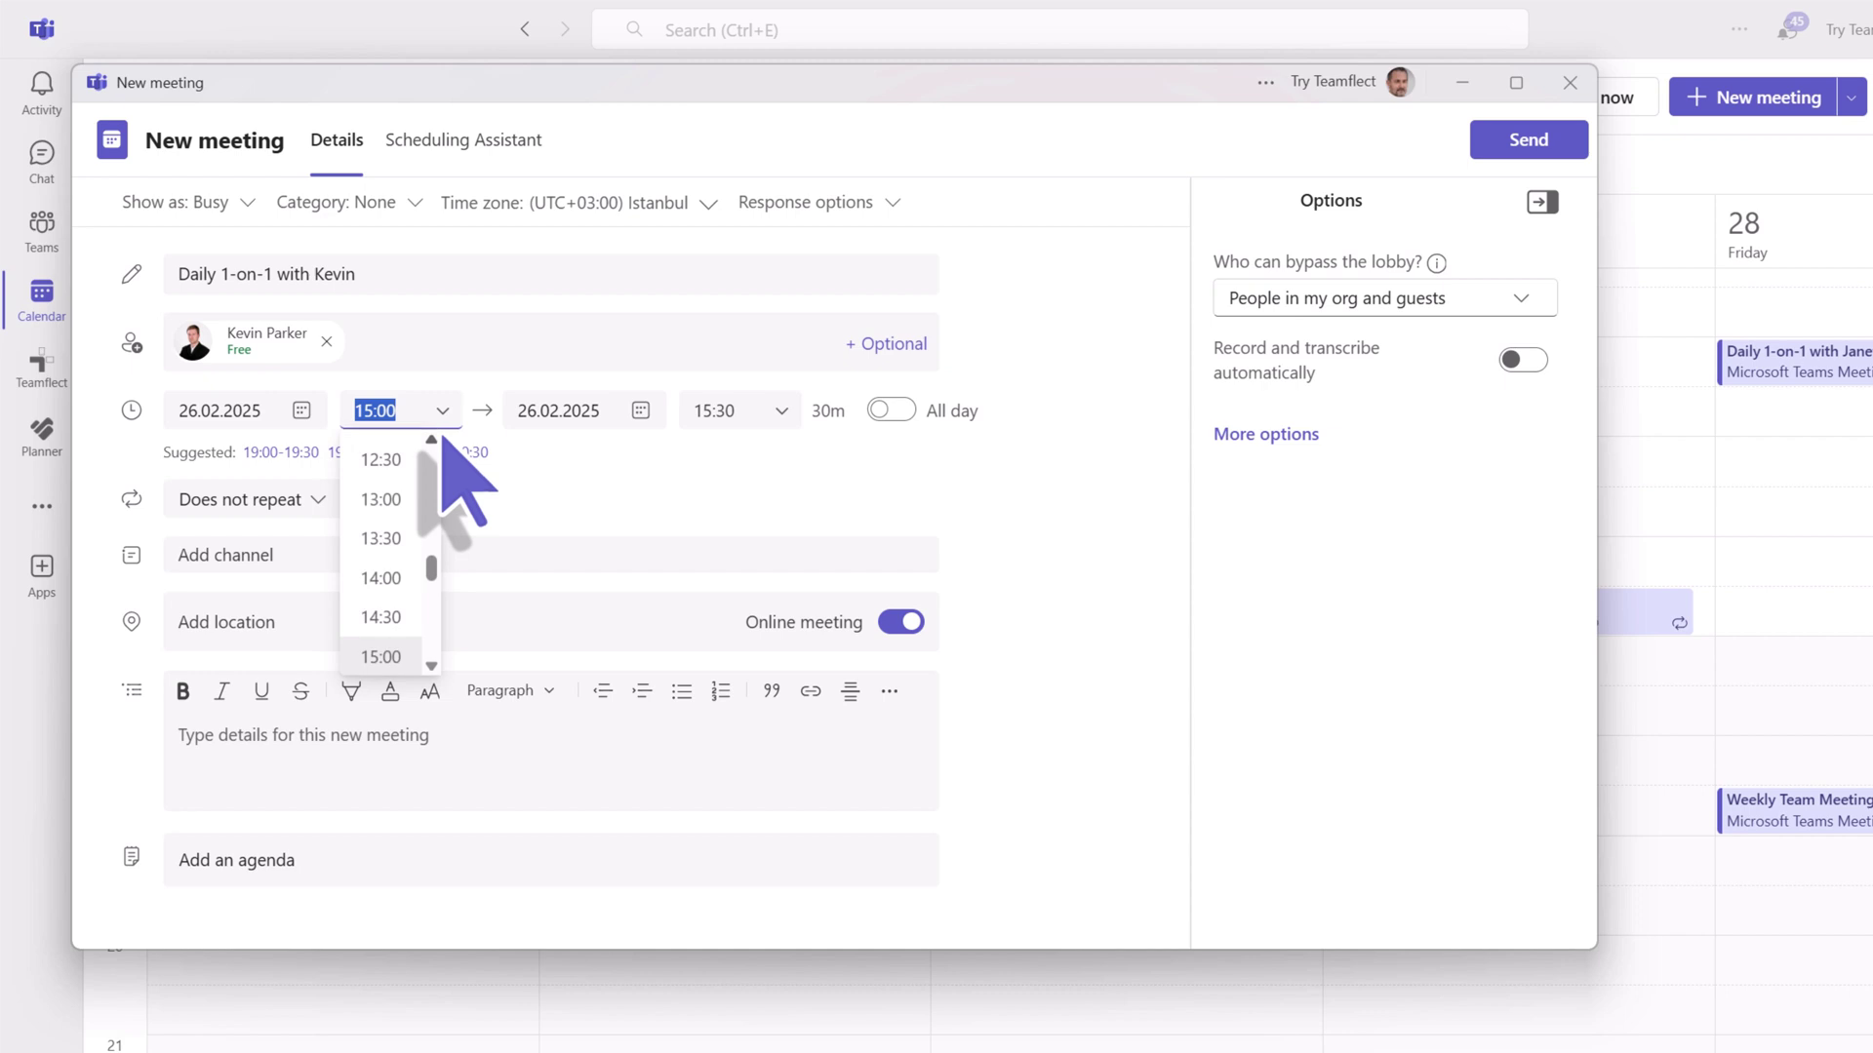
pyautogui.scroll(1, 434, 444)
pyautogui.scroll(-3, 415, 527)
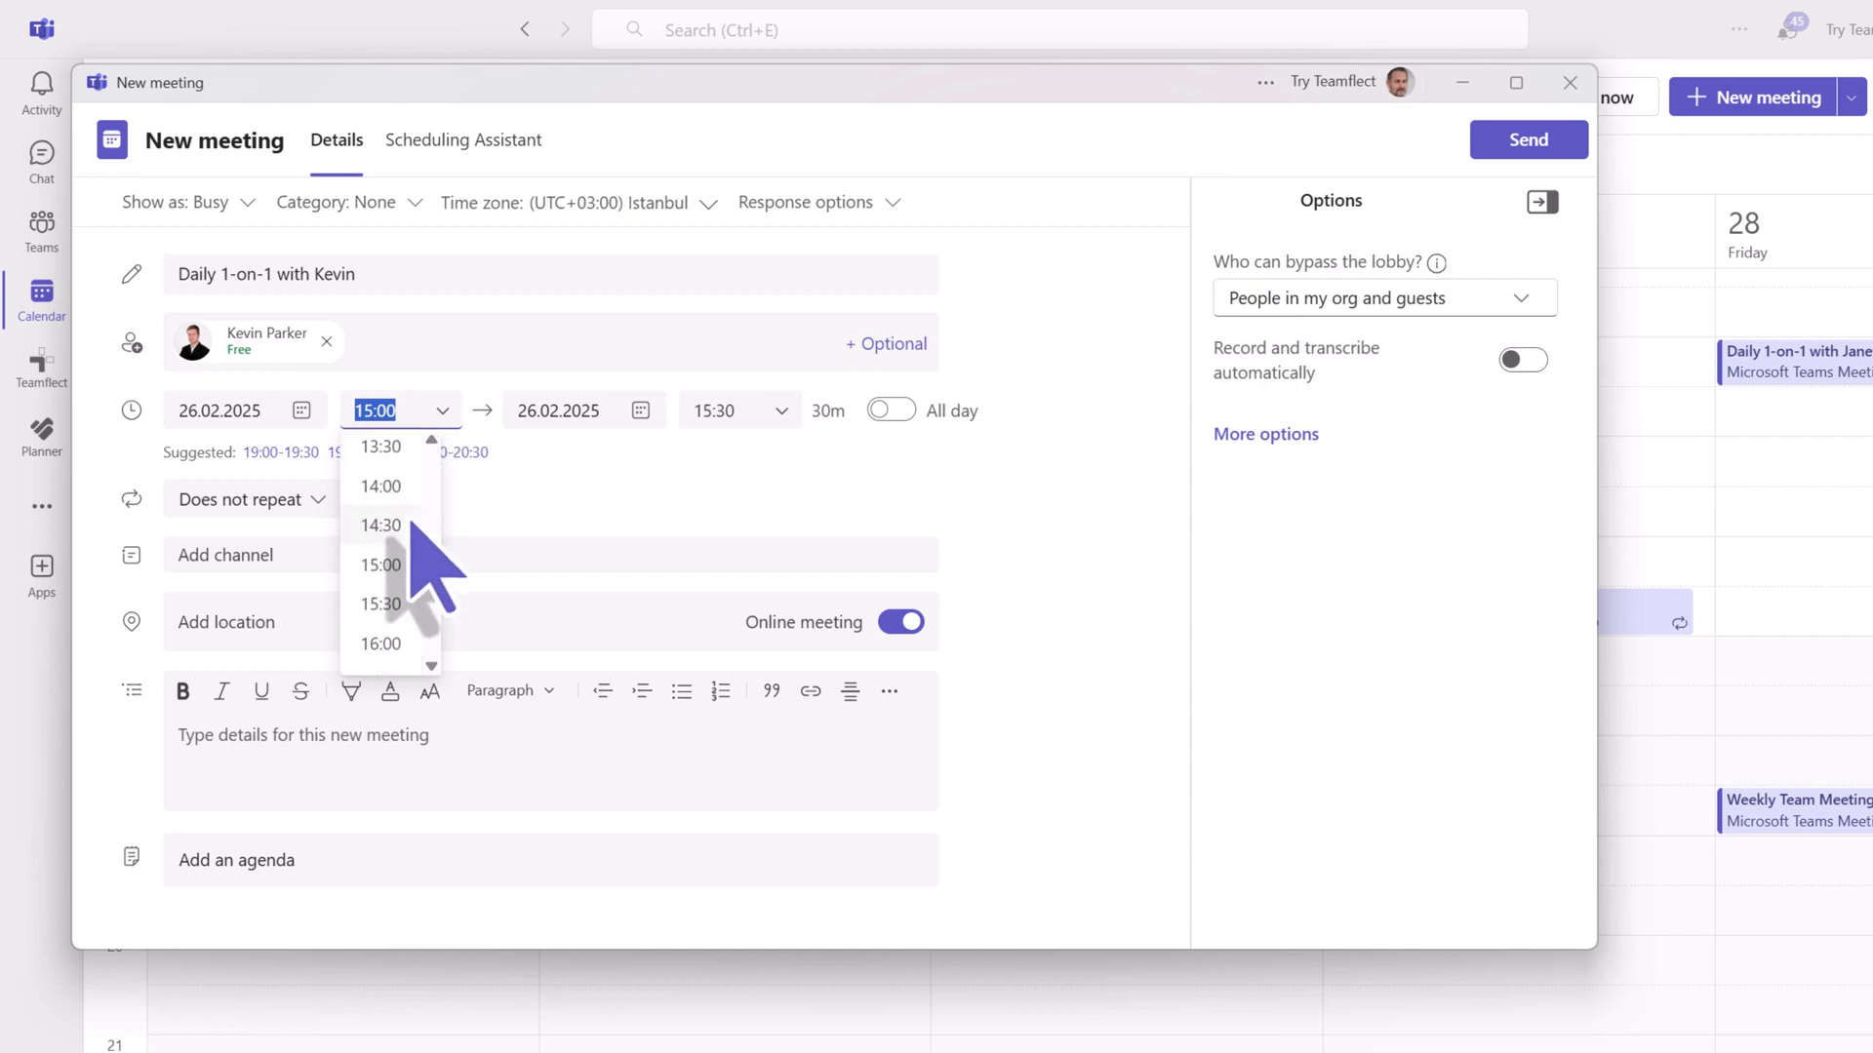
pyautogui.click(385, 604)
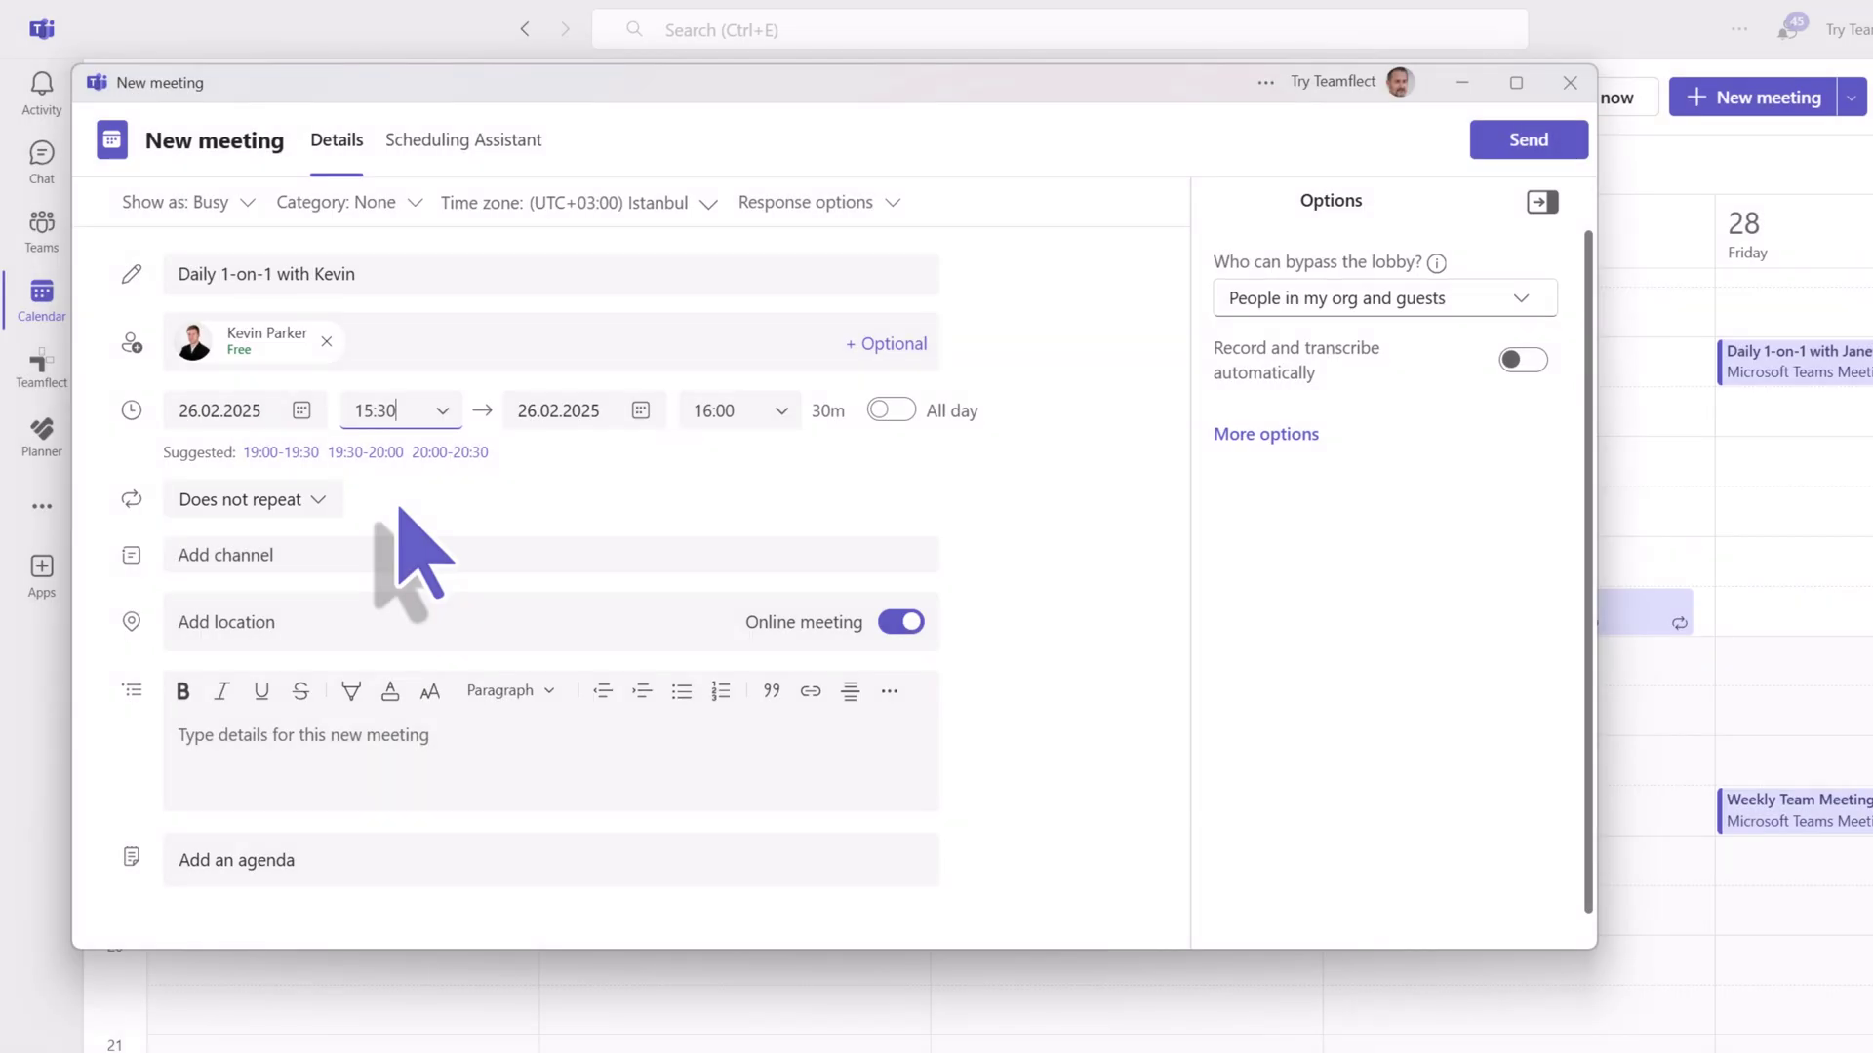
# Make the meeting recur every week on Wednesday and send the invitation.
pyautogui.click(321, 501)
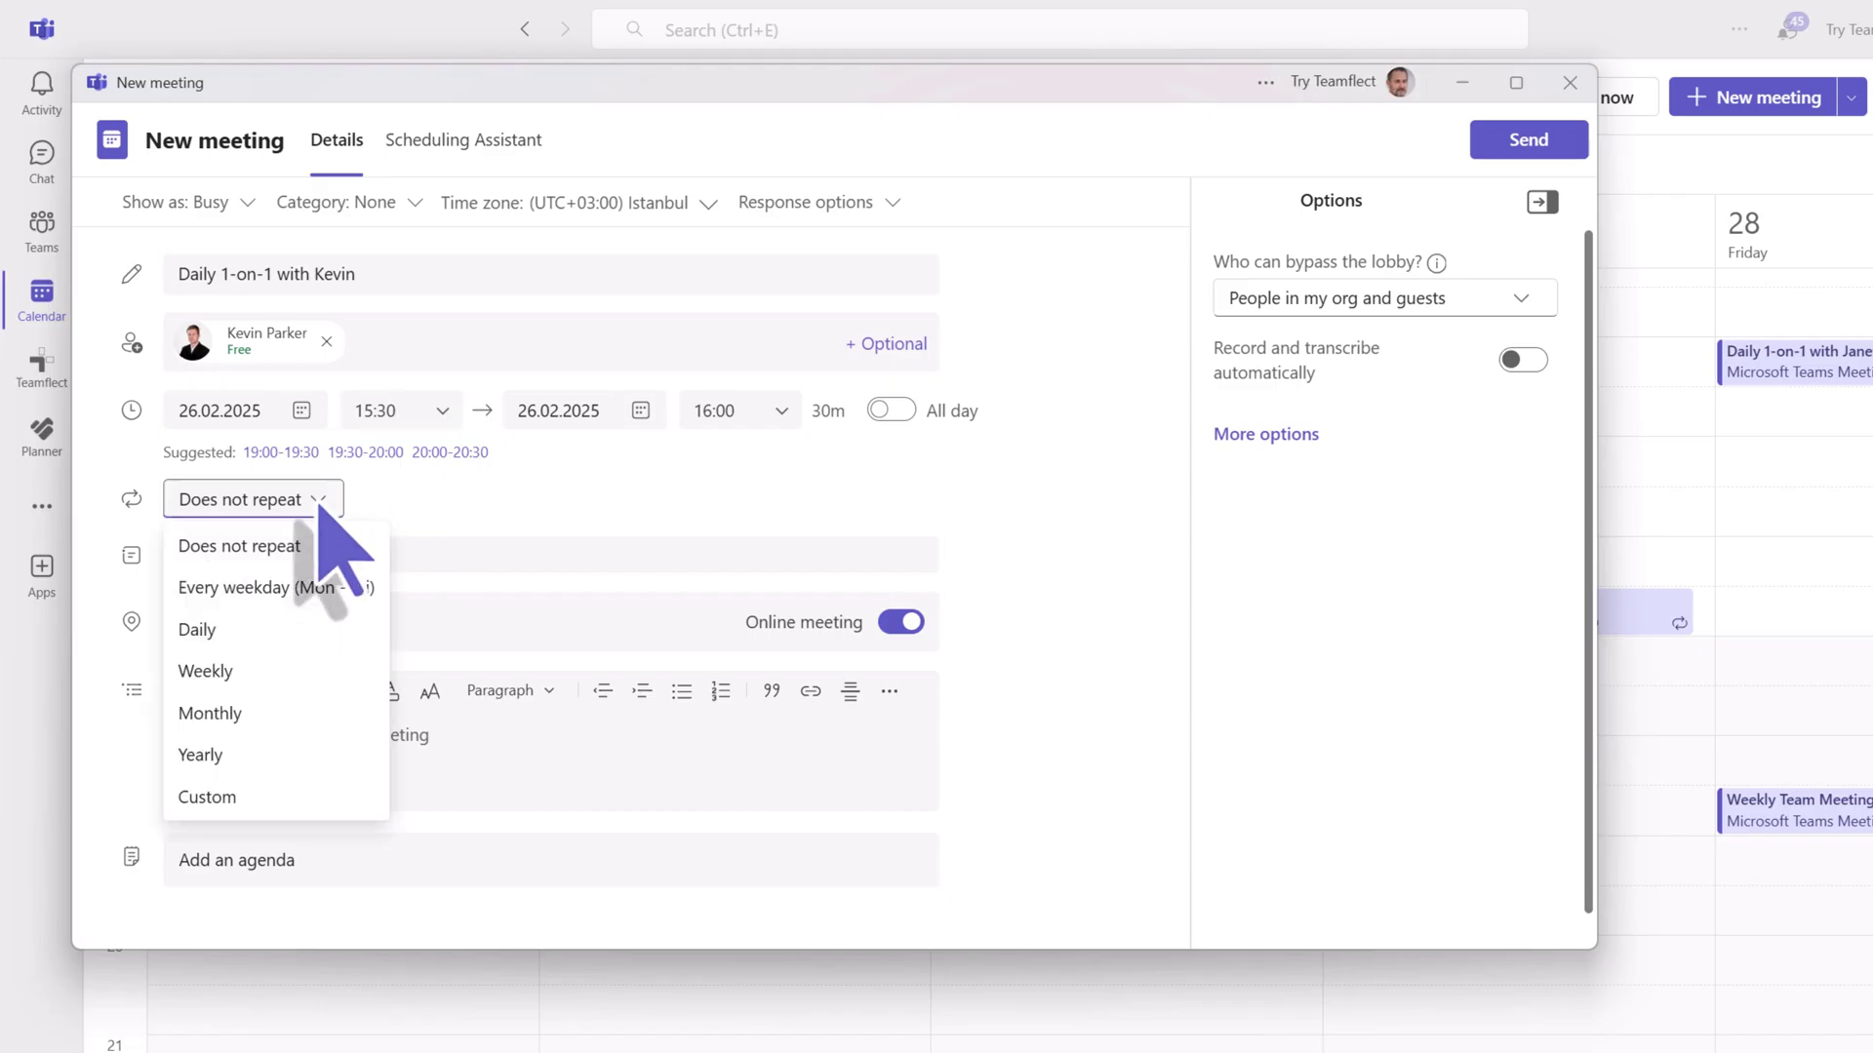
pyautogui.click(280, 671)
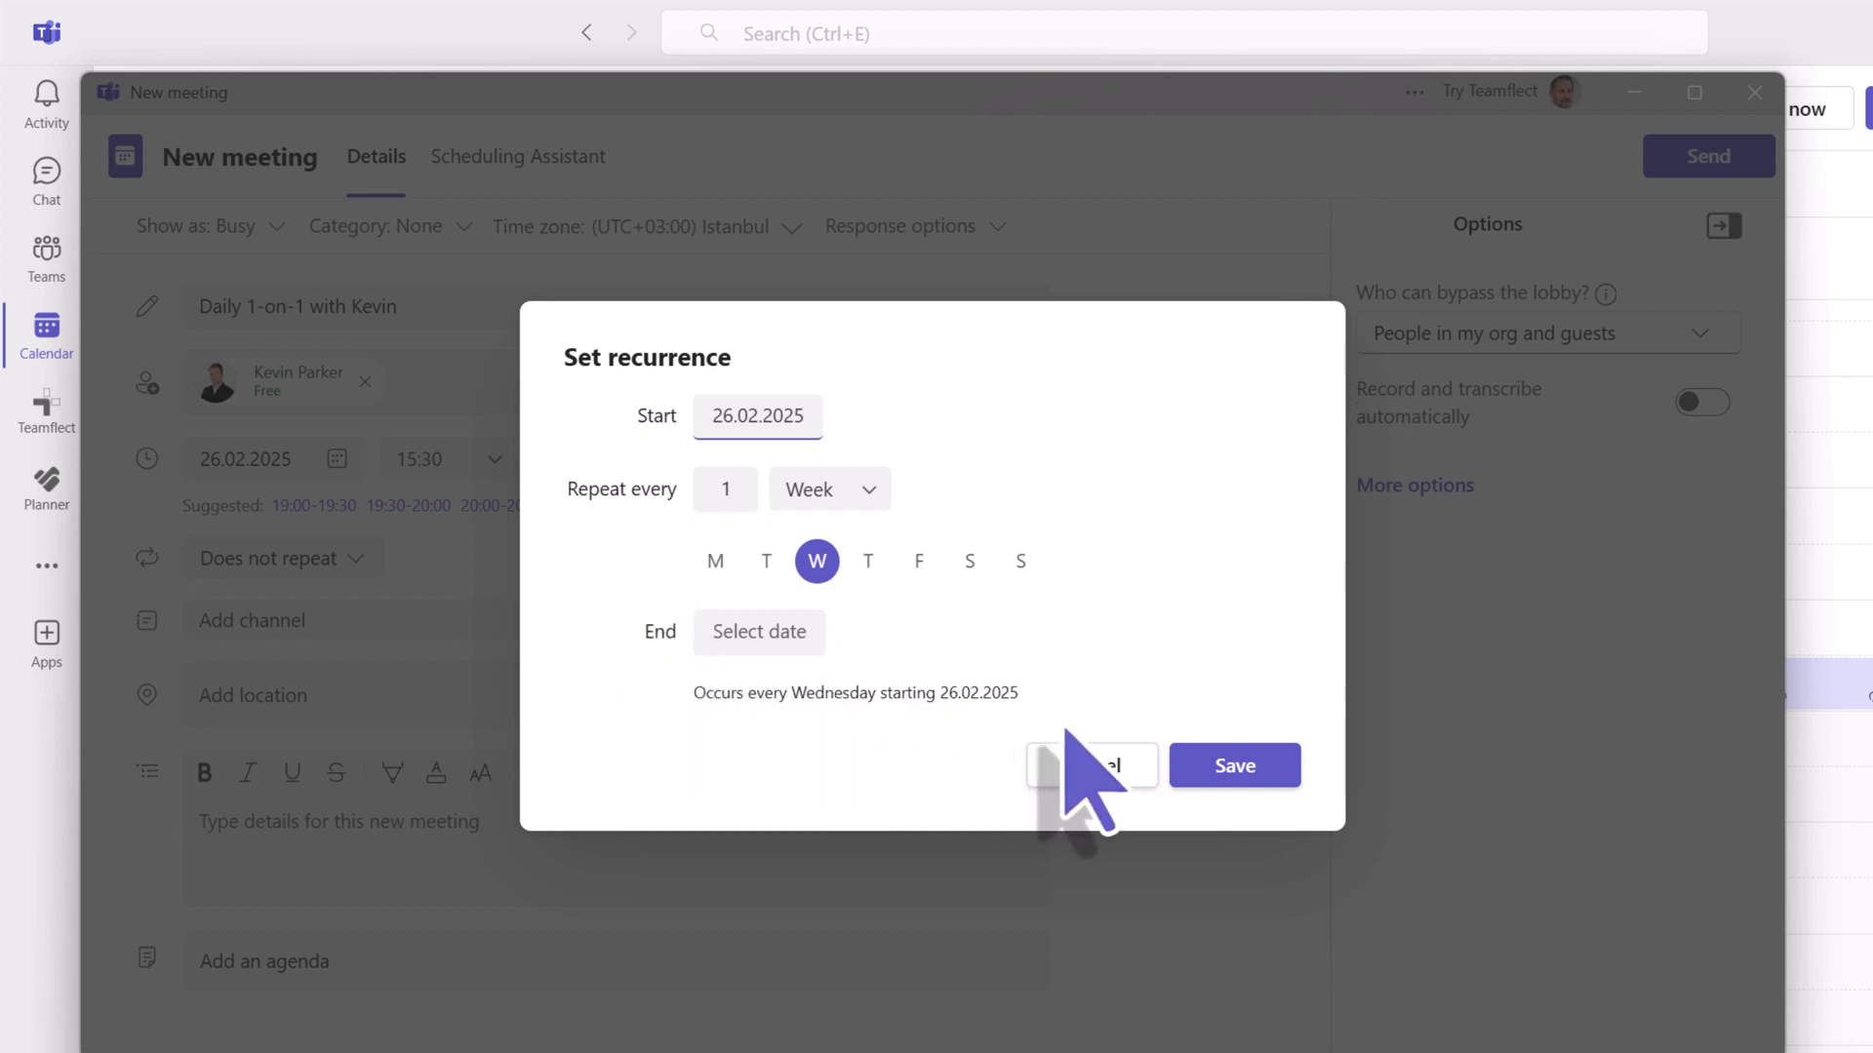
pyautogui.click(1195, 766)
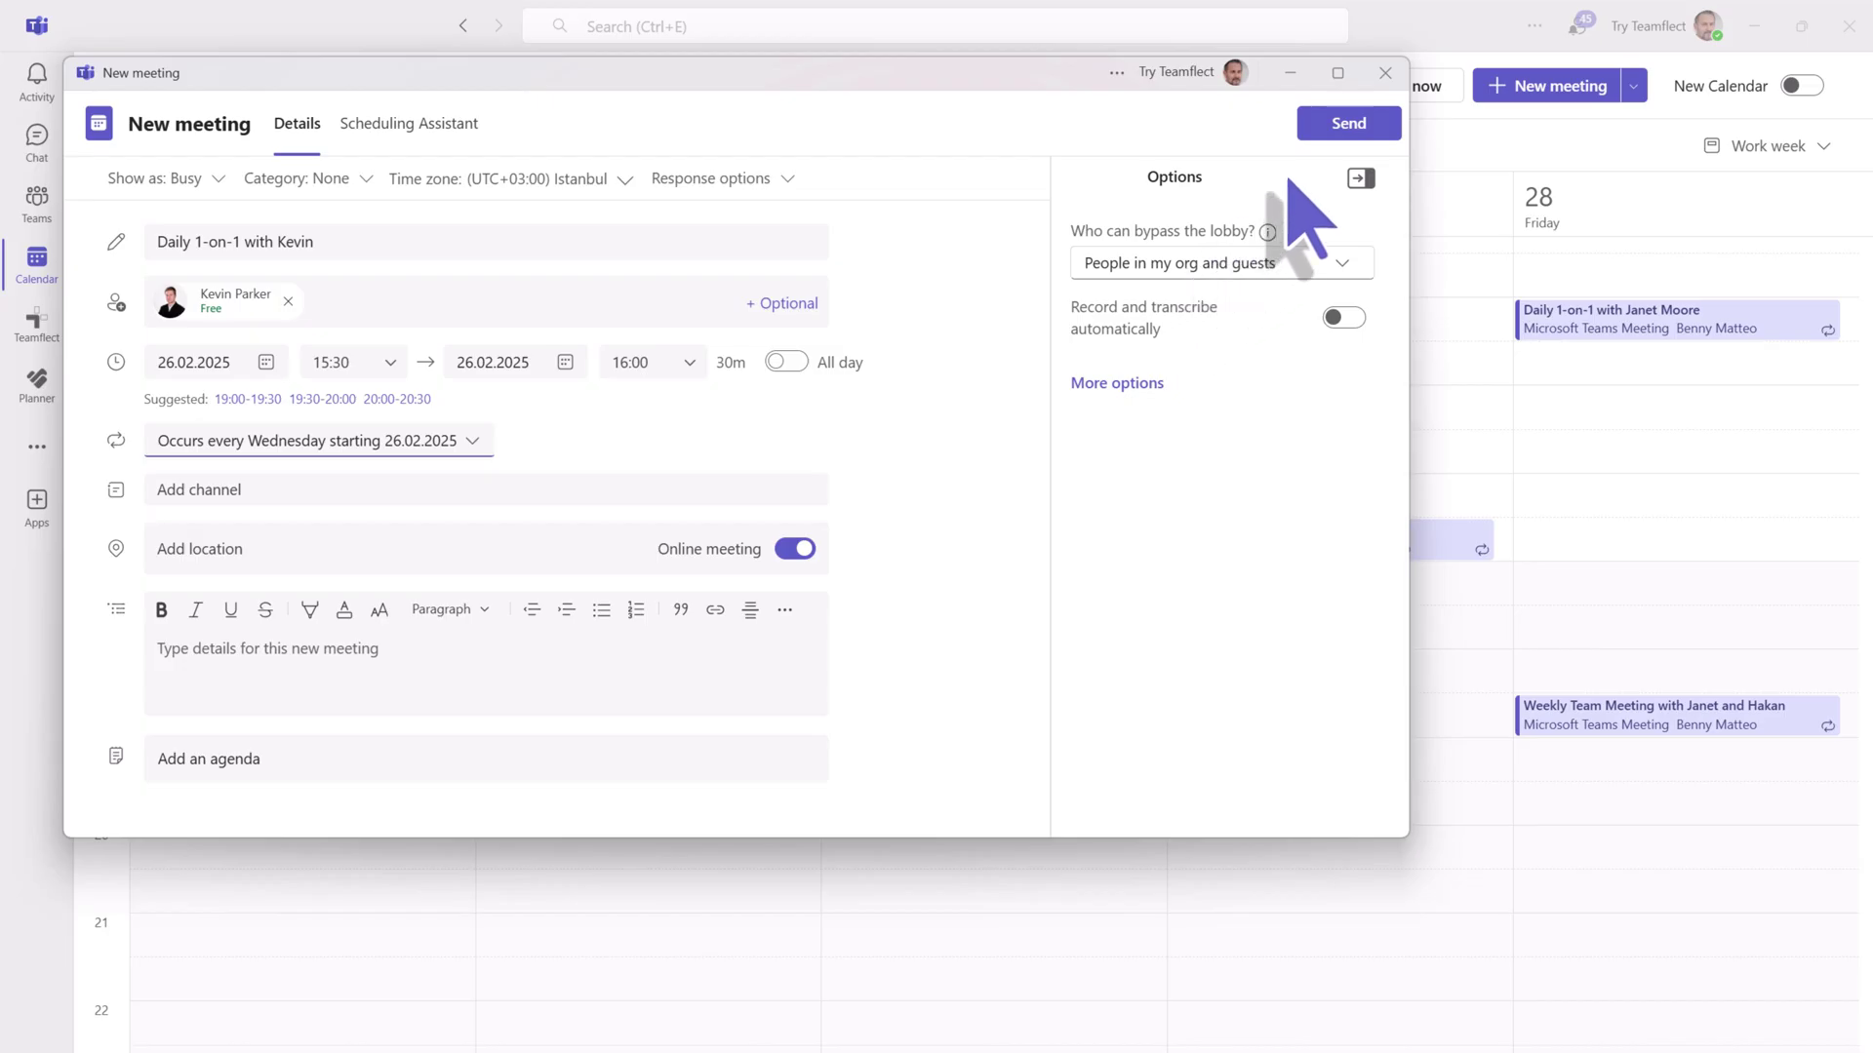
pyautogui.click(1329, 136)
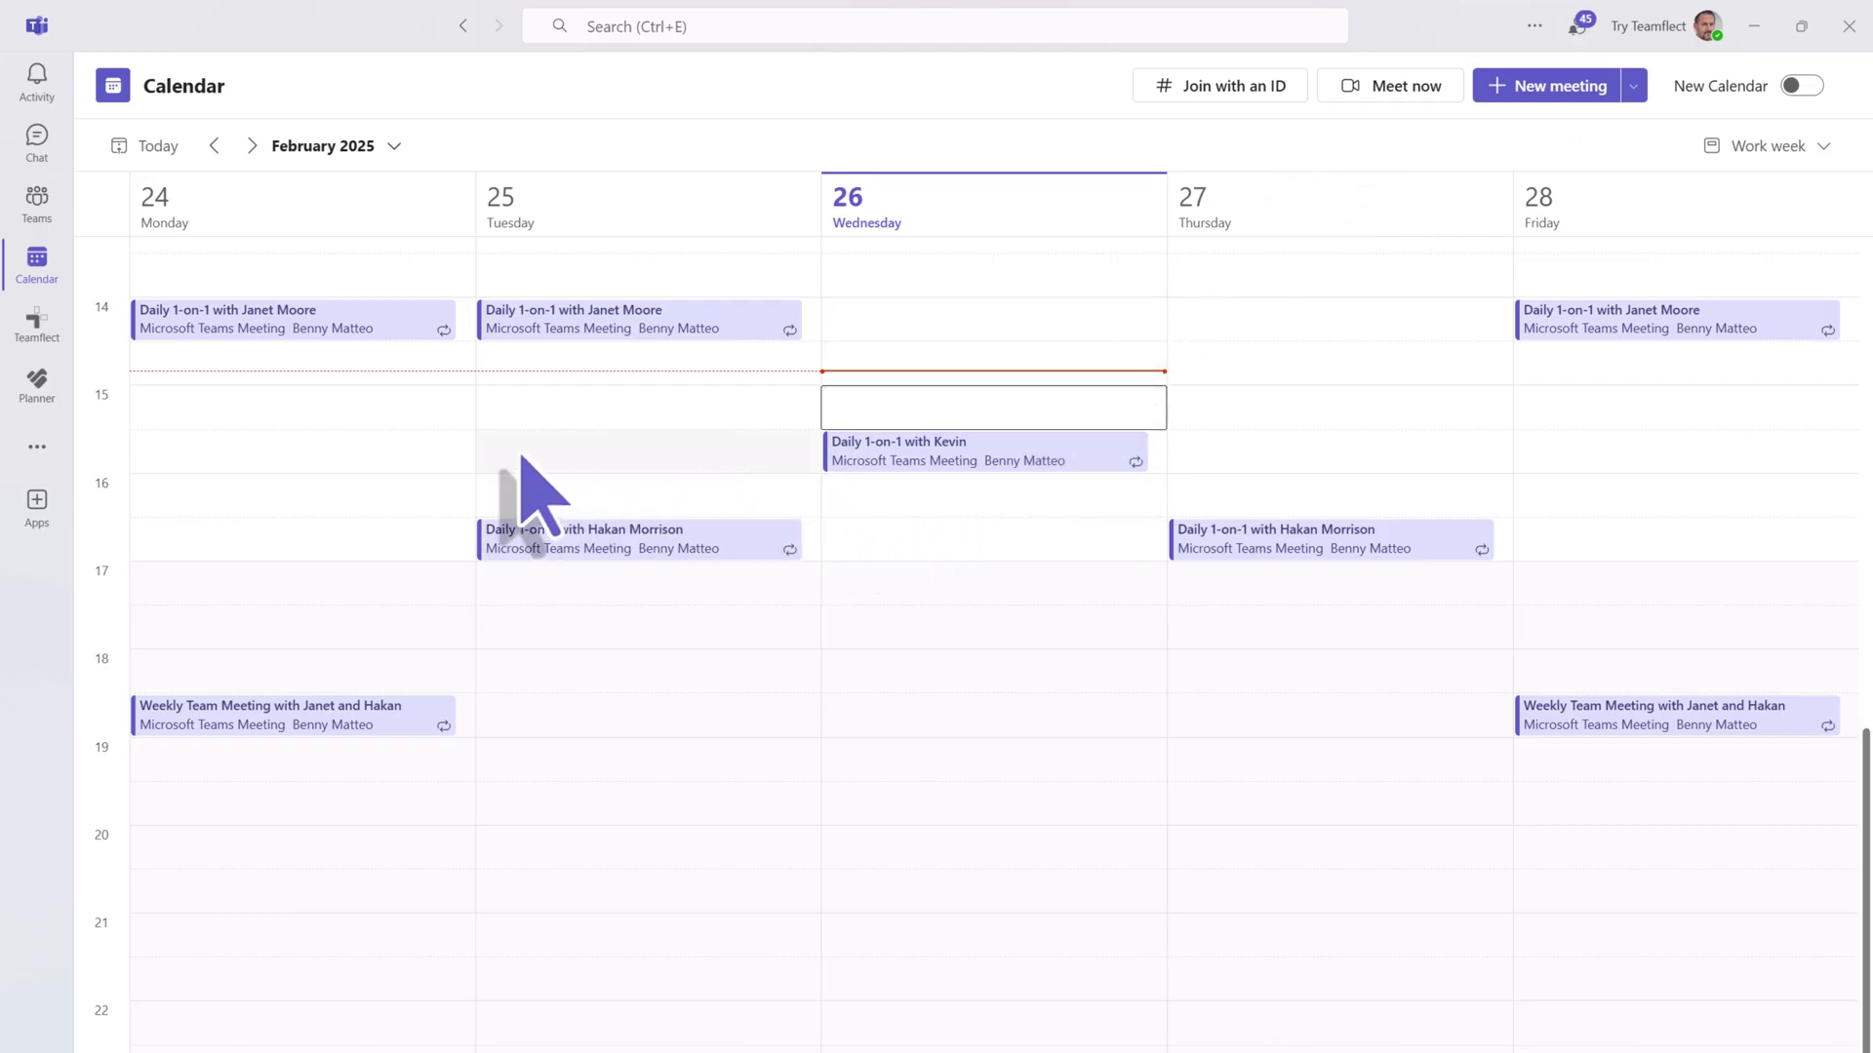
# Open the new 1-on-1 in Teamflect and add the talking point "Sales Performance & Pipeline Review" with a 15 min duration.
pyautogui.click(39, 326)
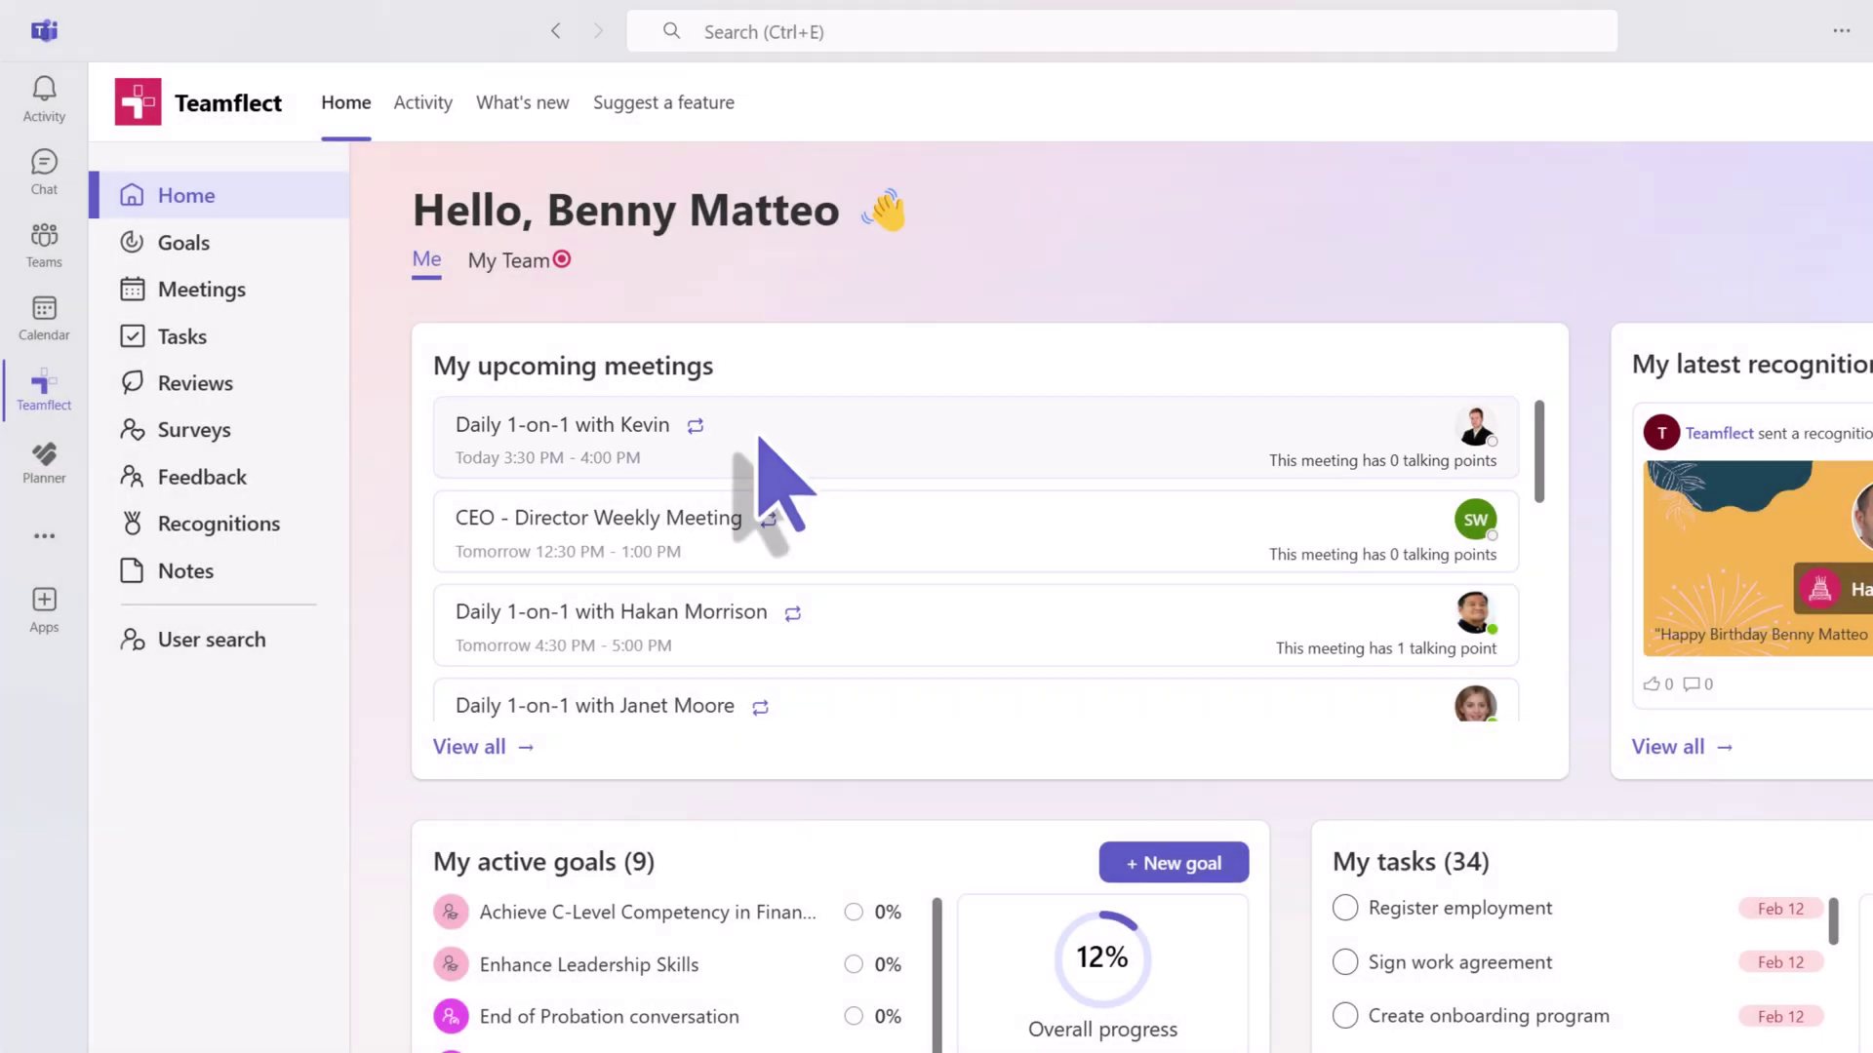
pyautogui.click(771, 463)
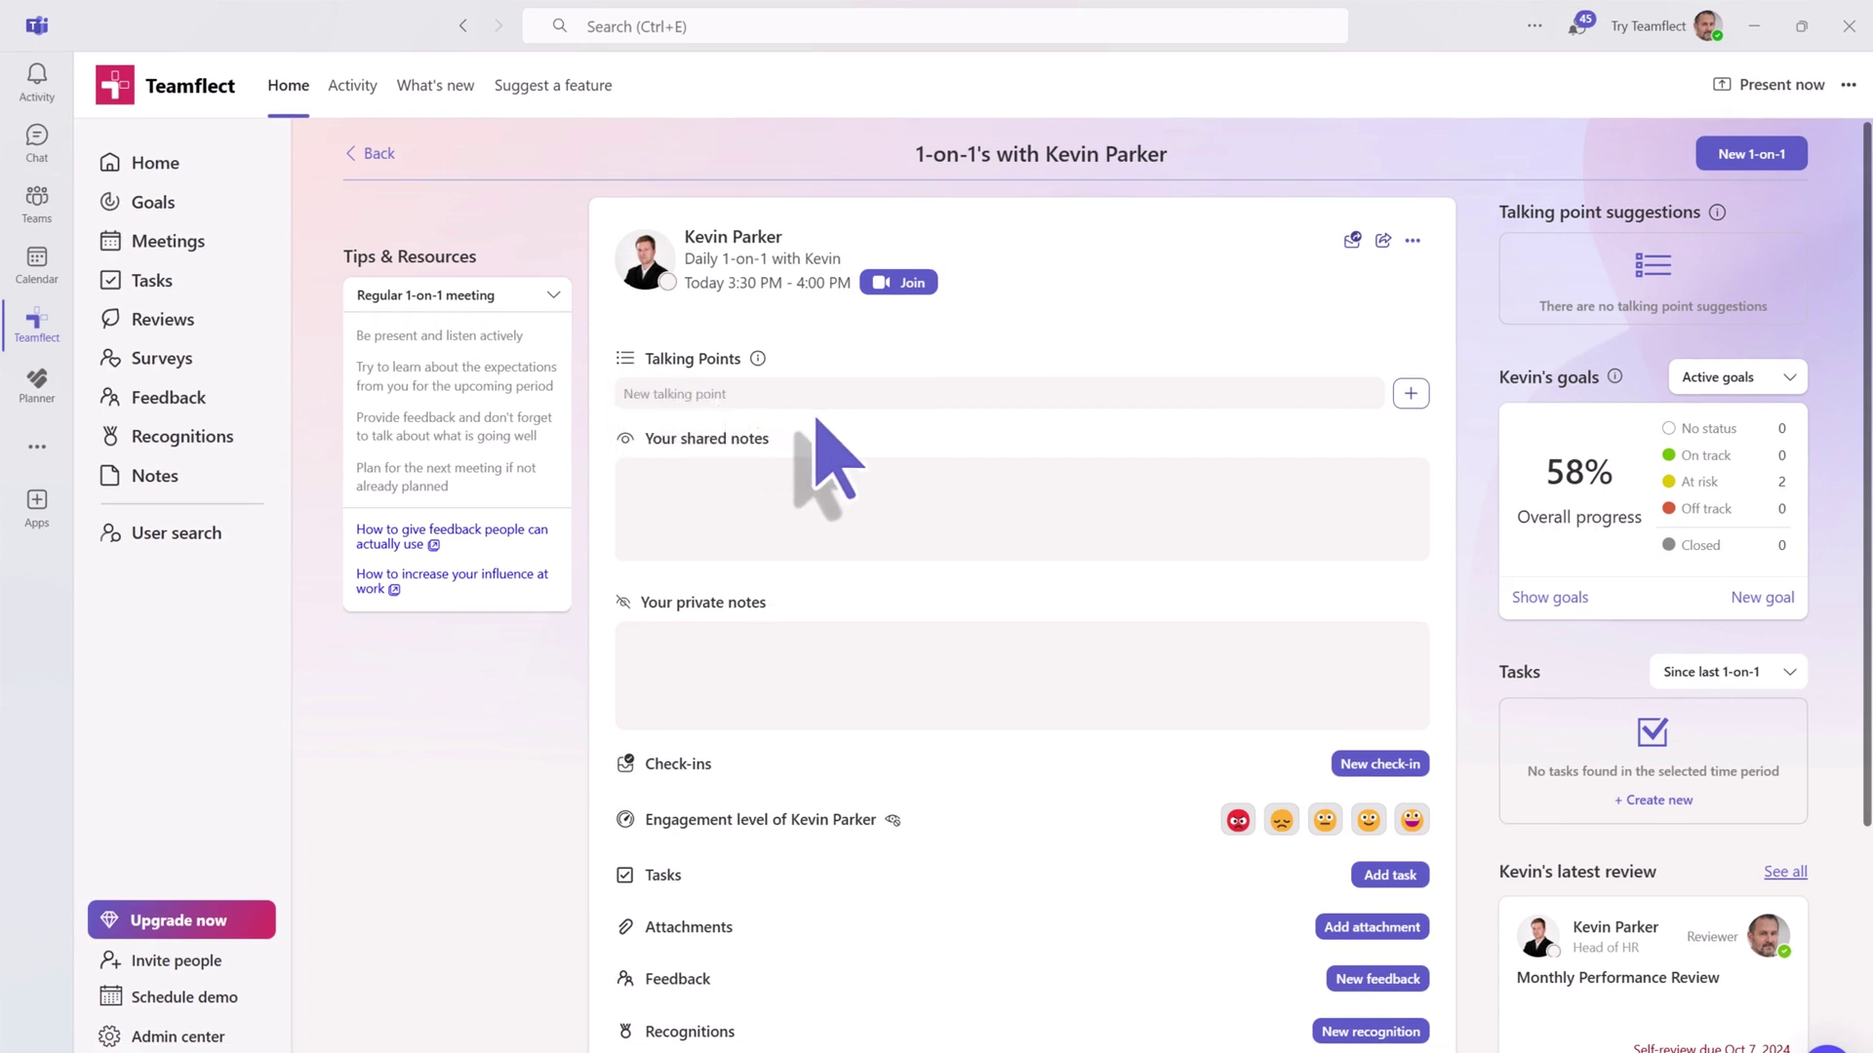
pyautogui.click(827, 402)
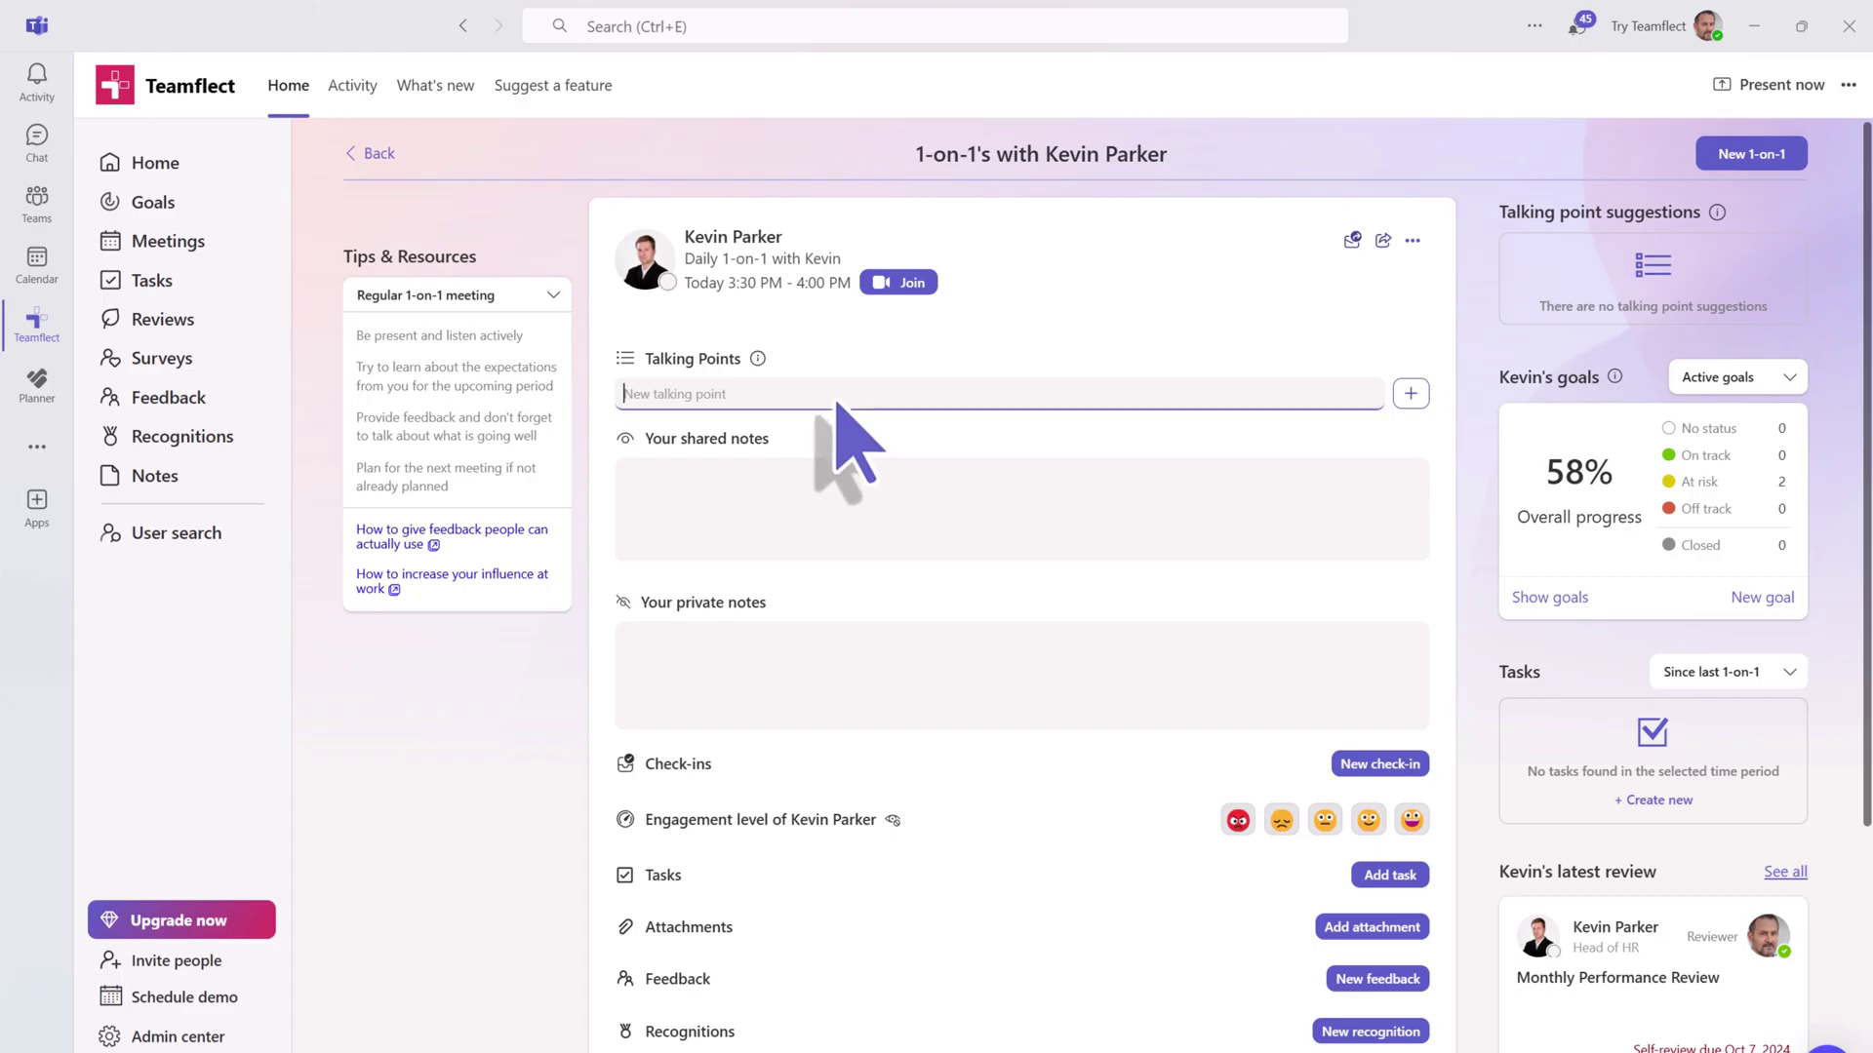
pyautogui.write('Sales Performance & Pipeline Review')
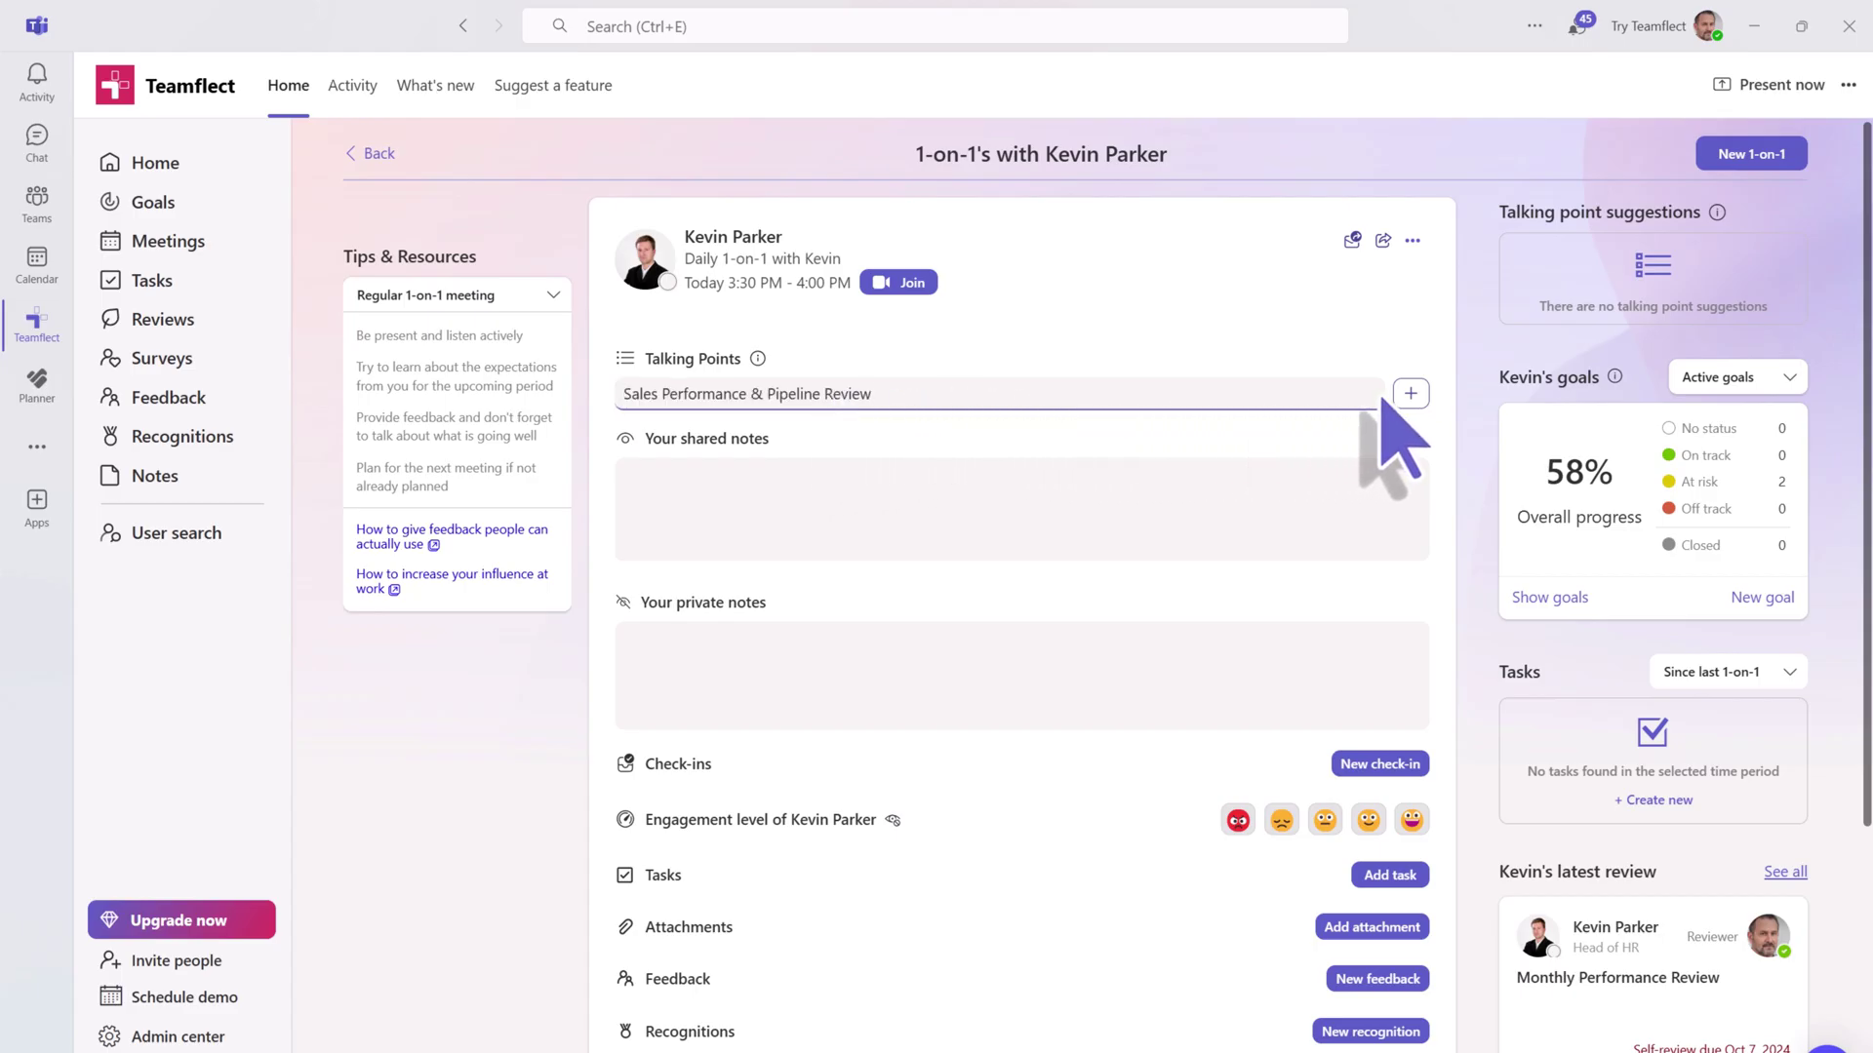
pyautogui.click(1411, 394)
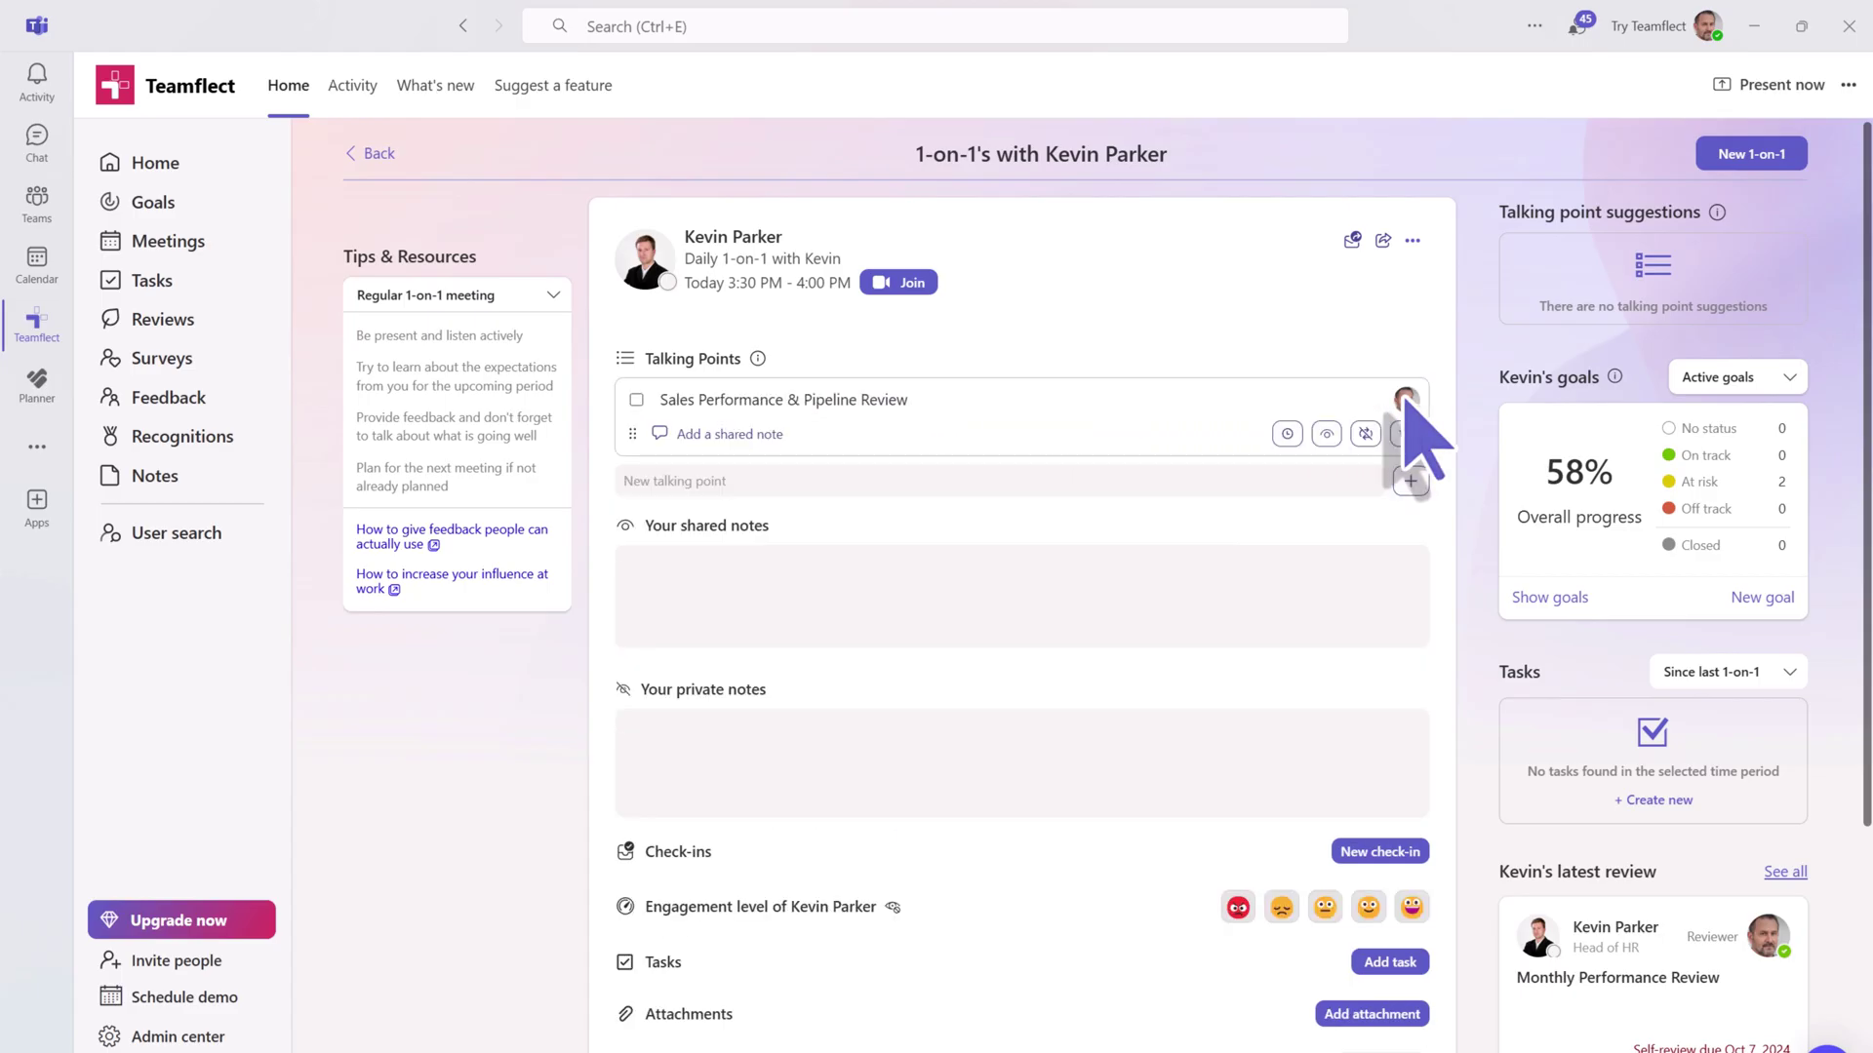
pyautogui.click(1286, 435)
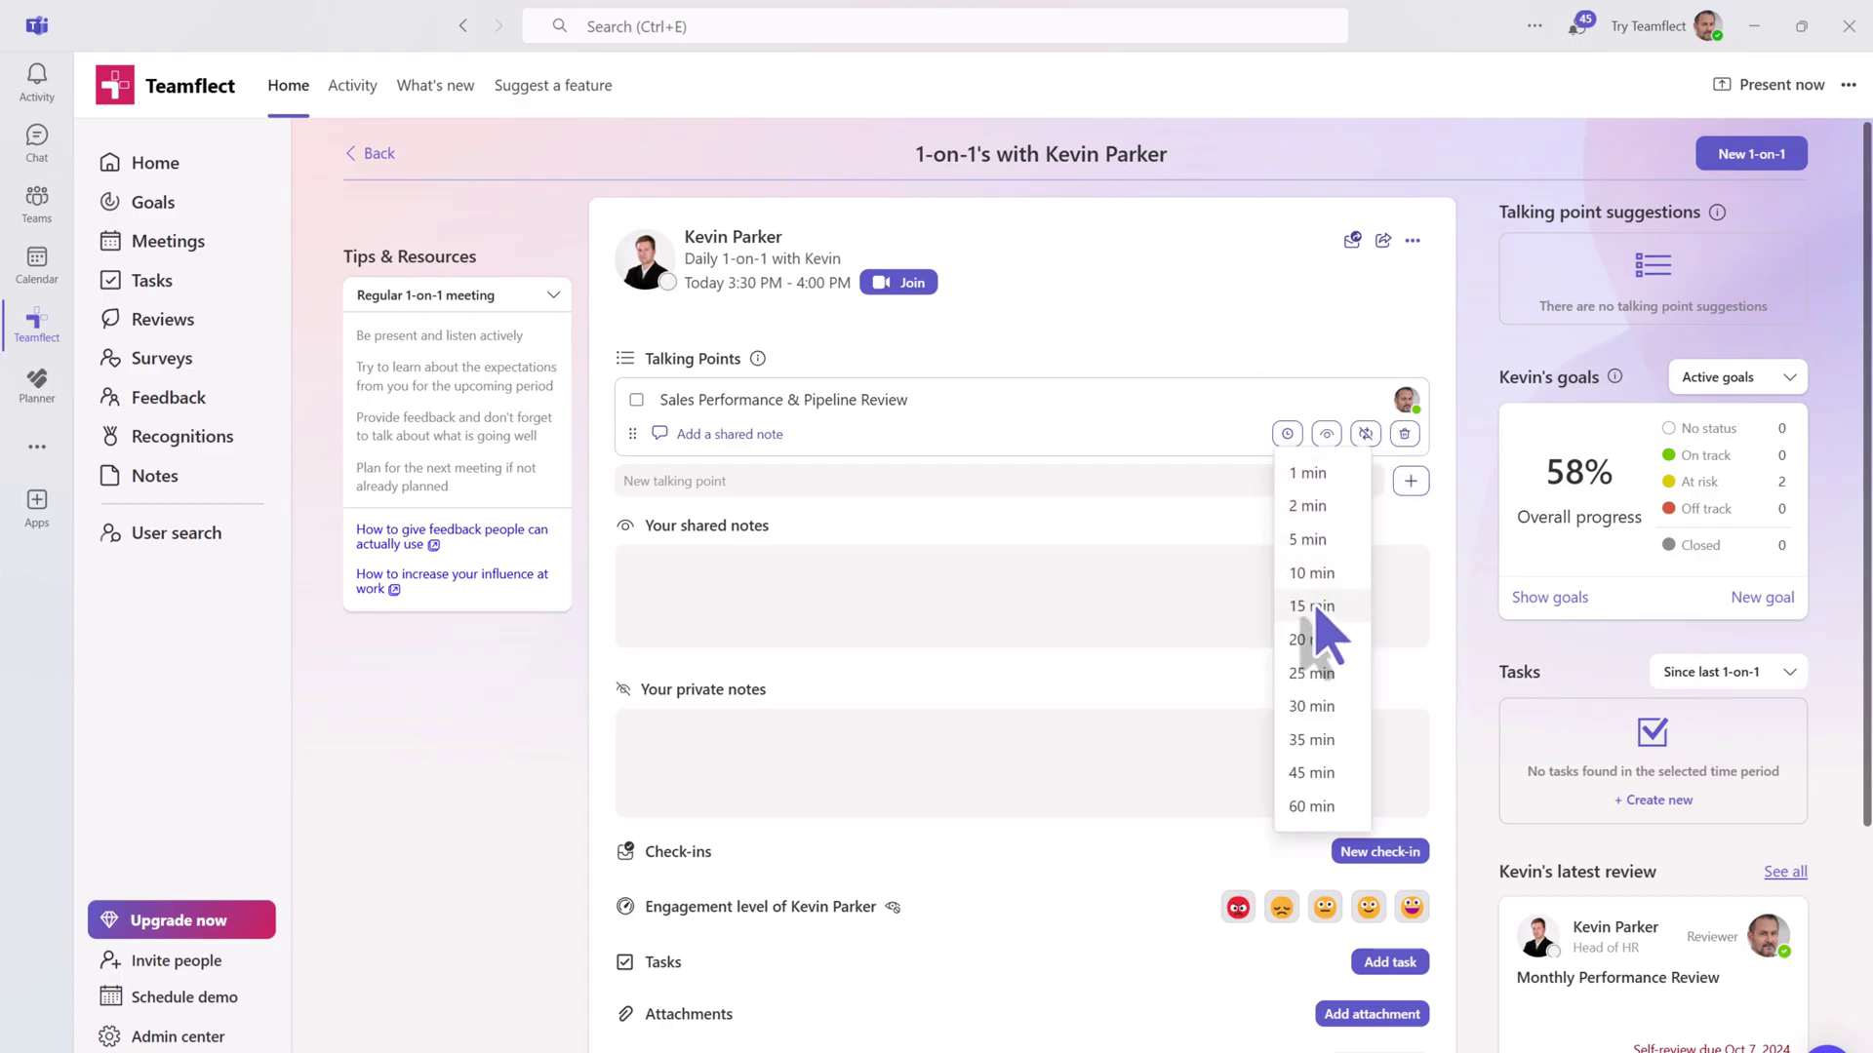
pyautogui.click(1315, 606)
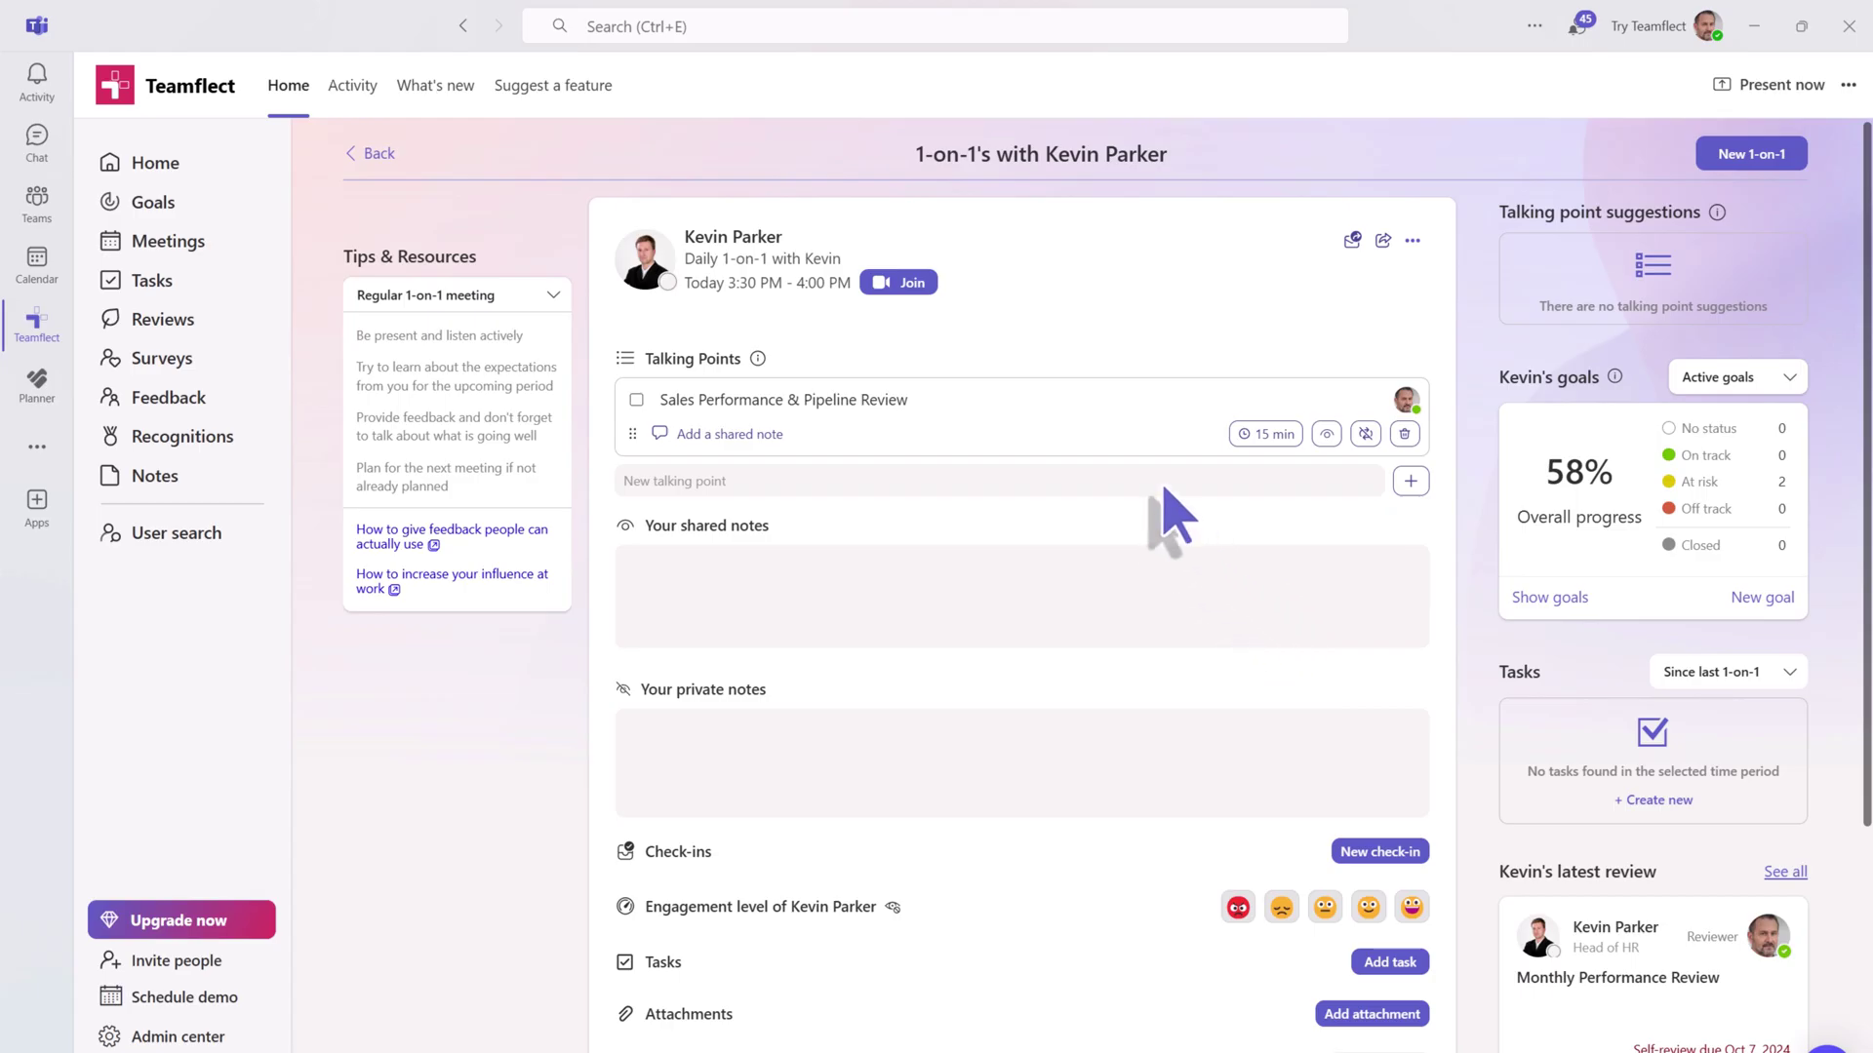
# Add a second talking point, "Challenges & Support Needed", with a 15 min duration.
pyautogui.click(1167, 482)
pyautogui.write('Challenges & Support Needed')
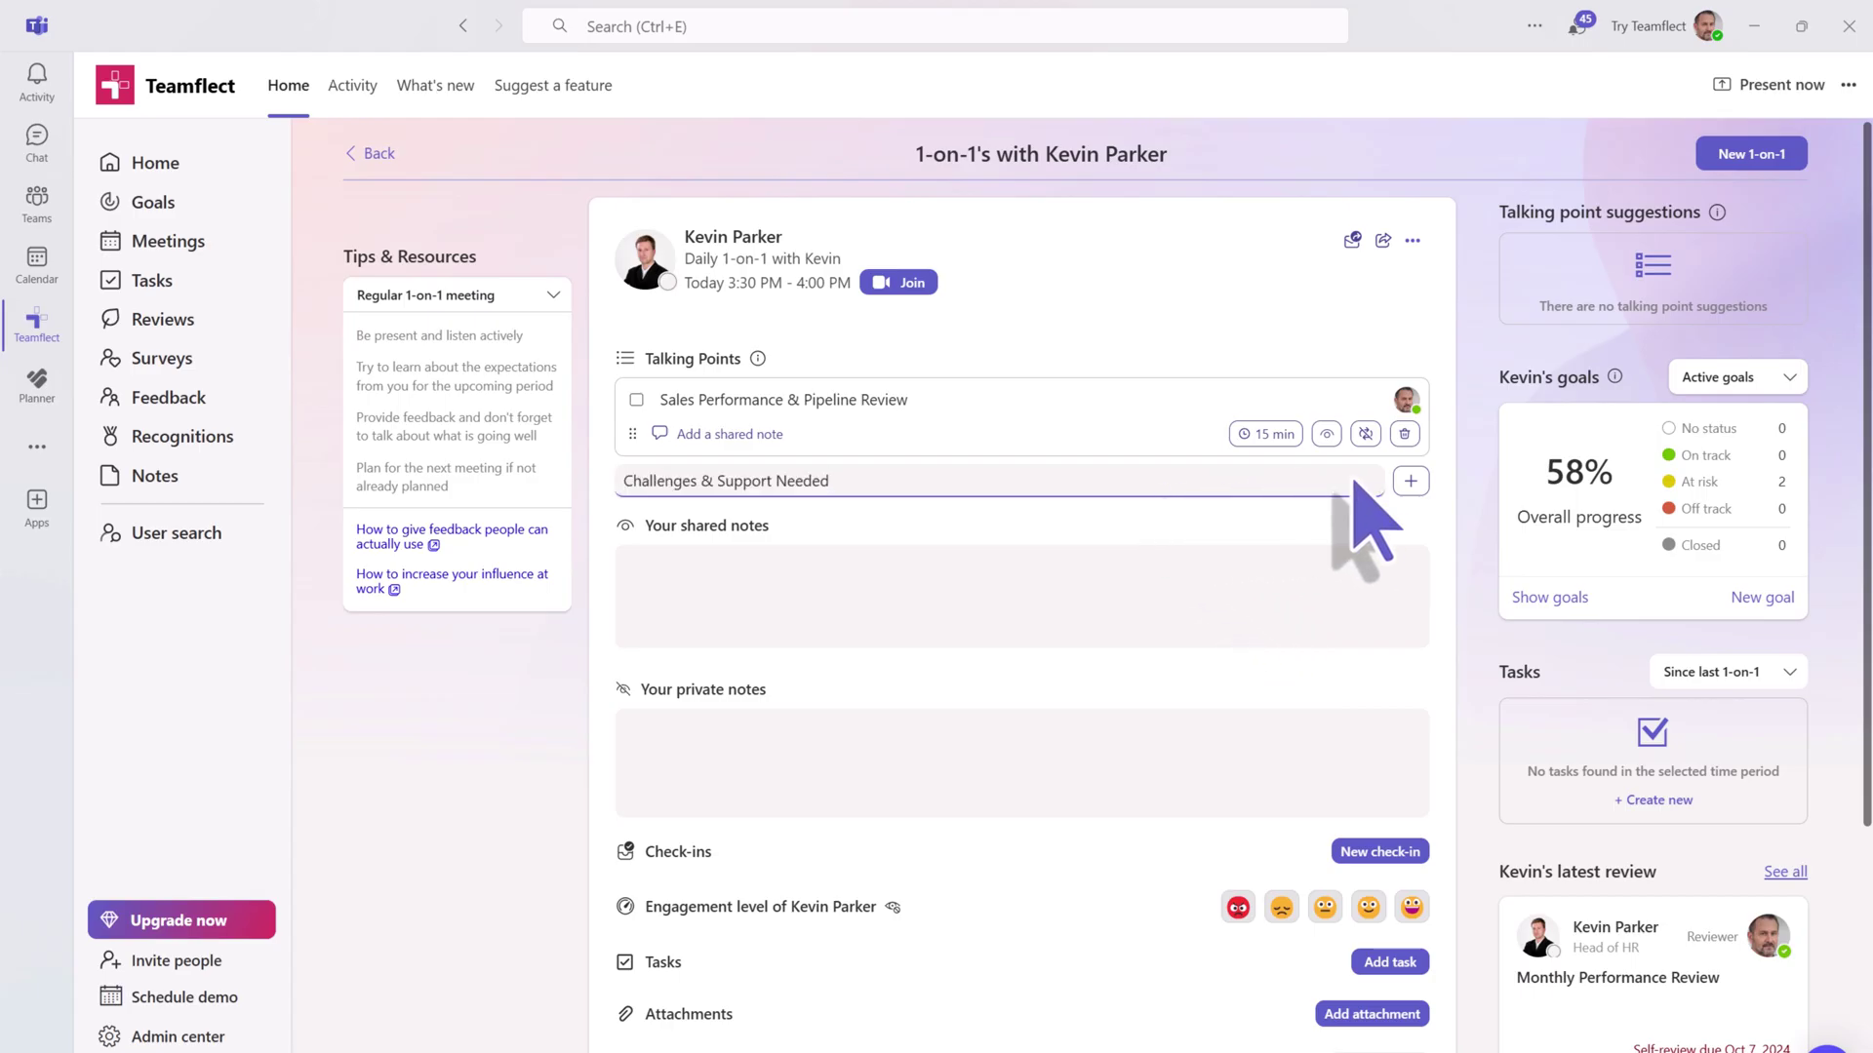
pyautogui.click(1409, 482)
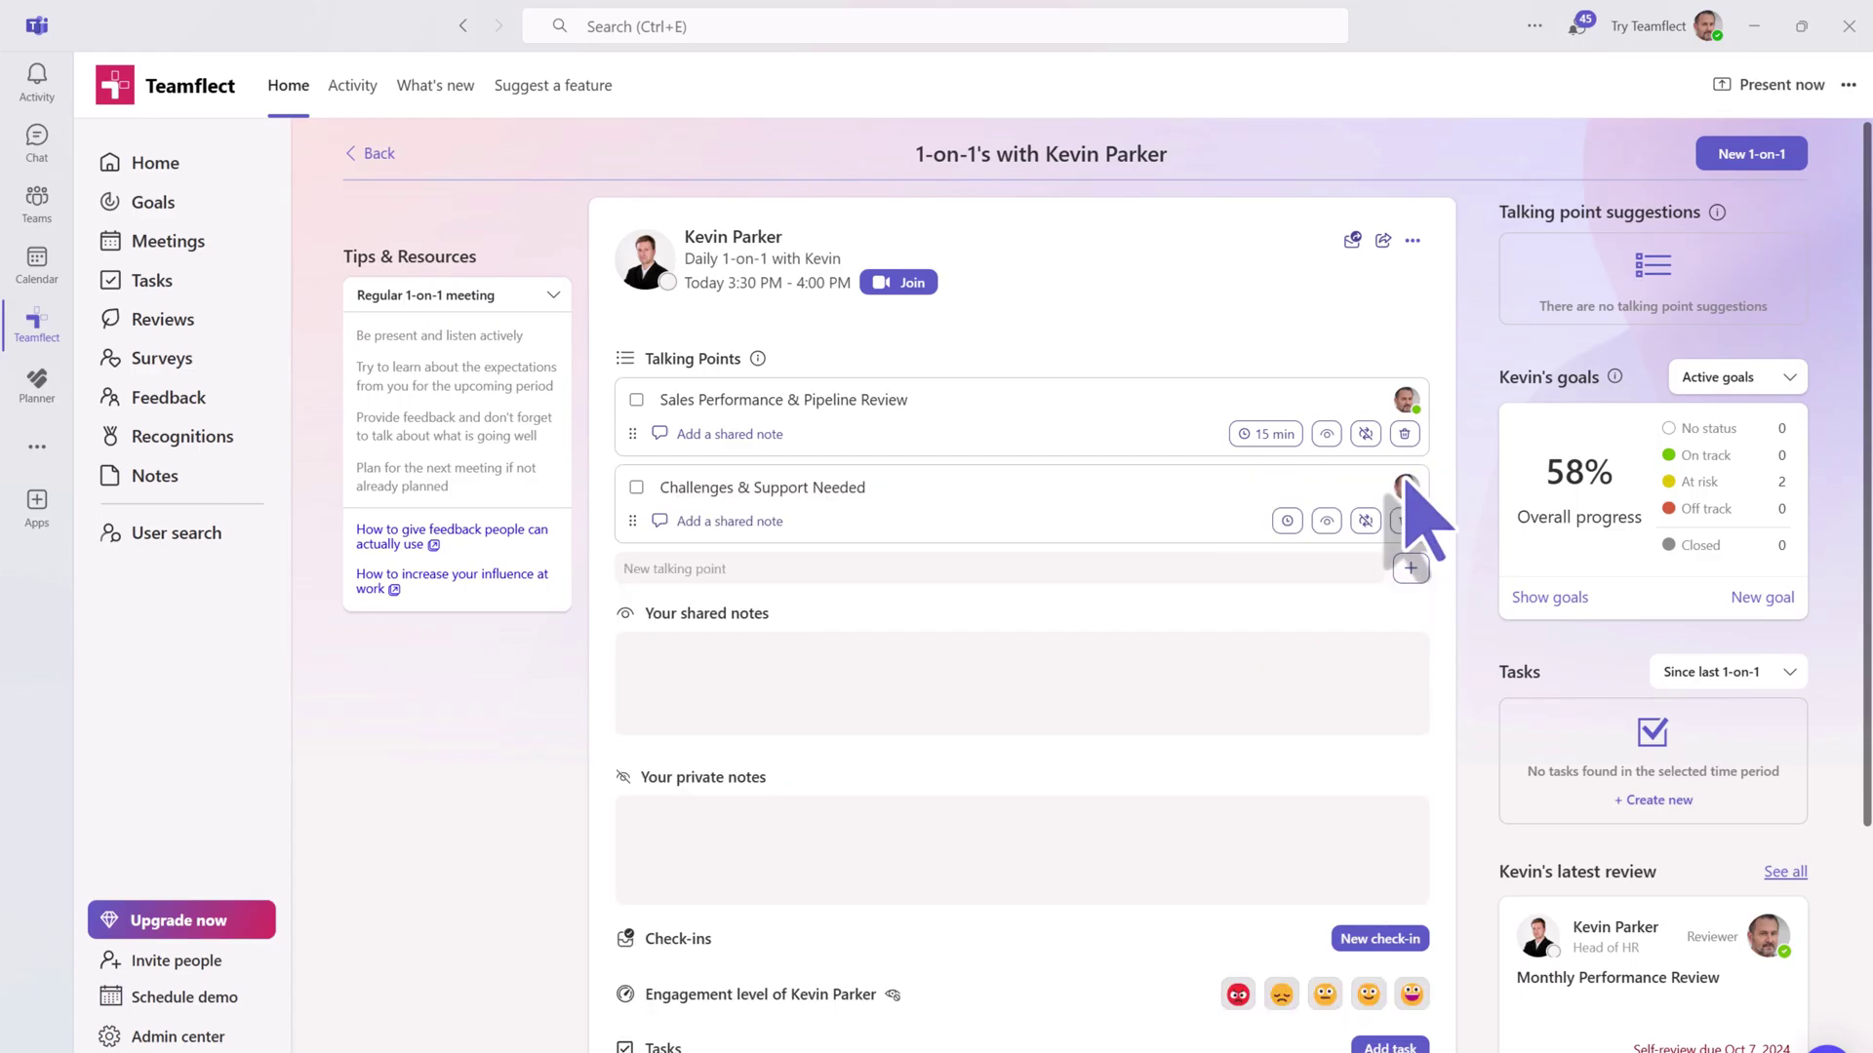
pyautogui.click(1288, 520)
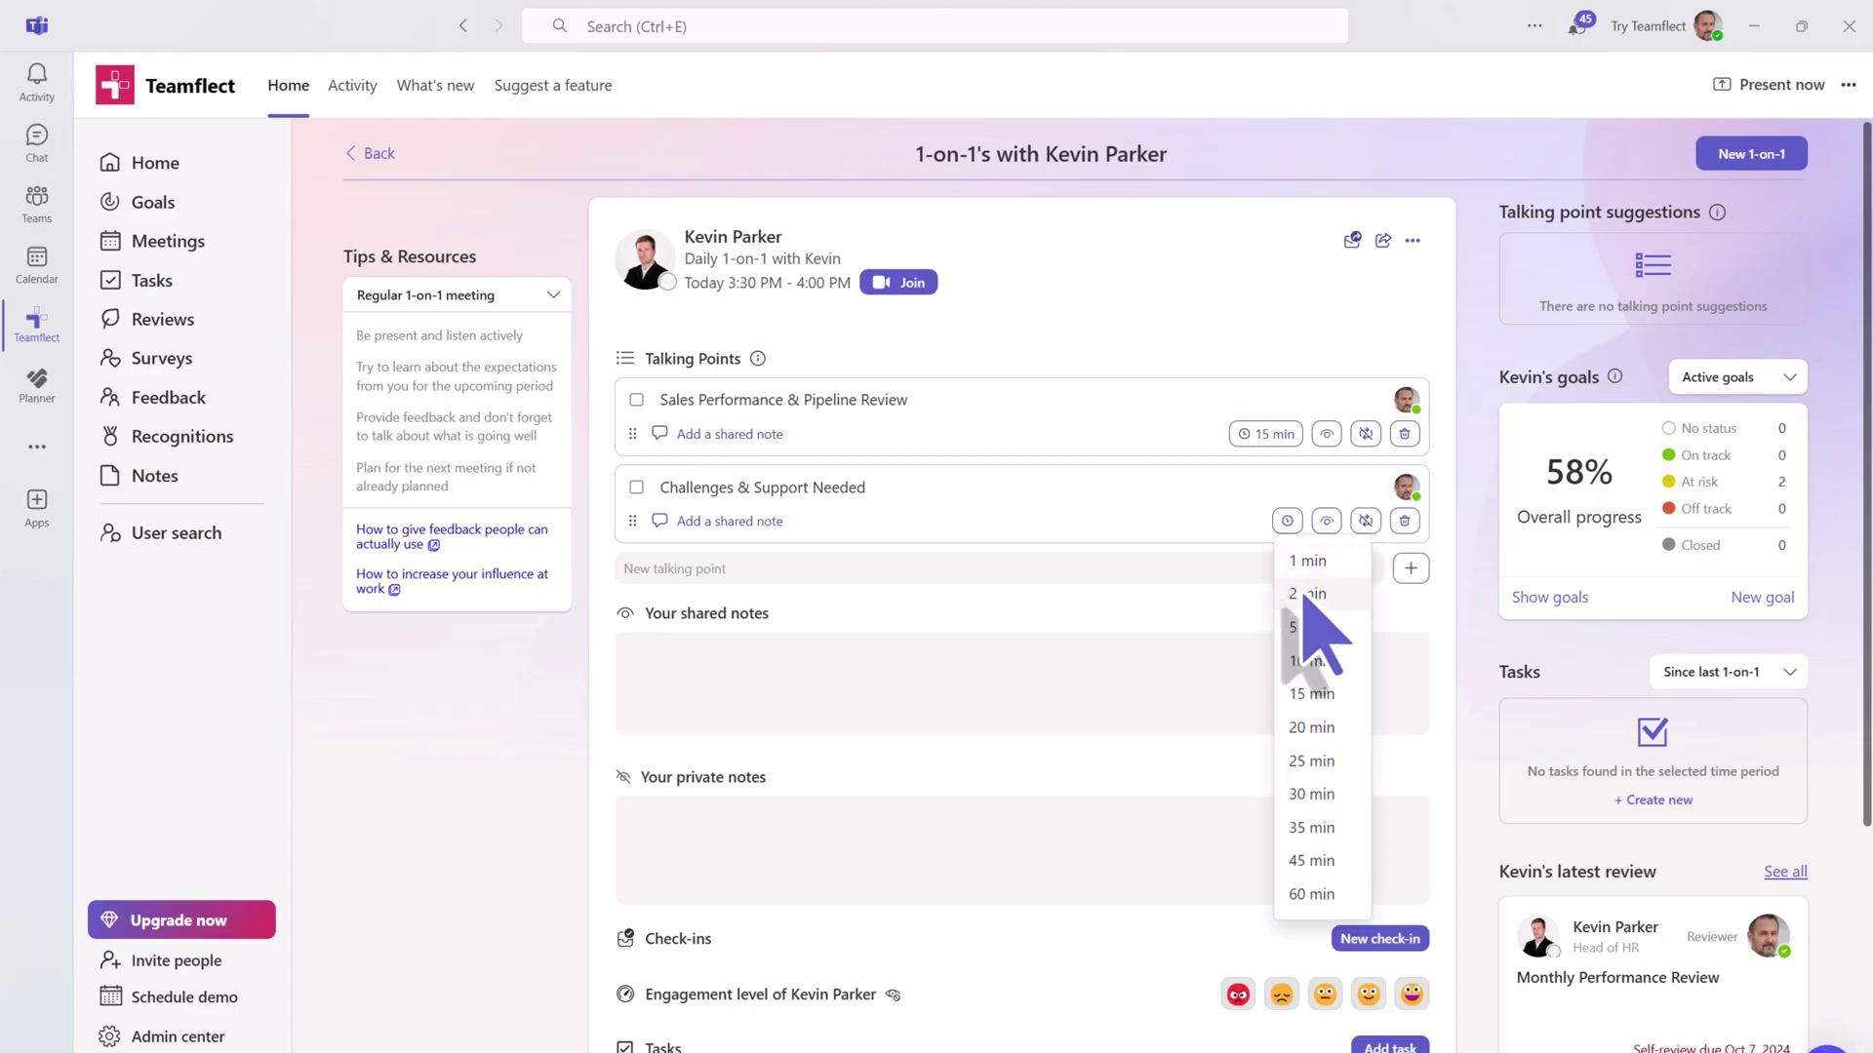
pyautogui.click(1314, 695)
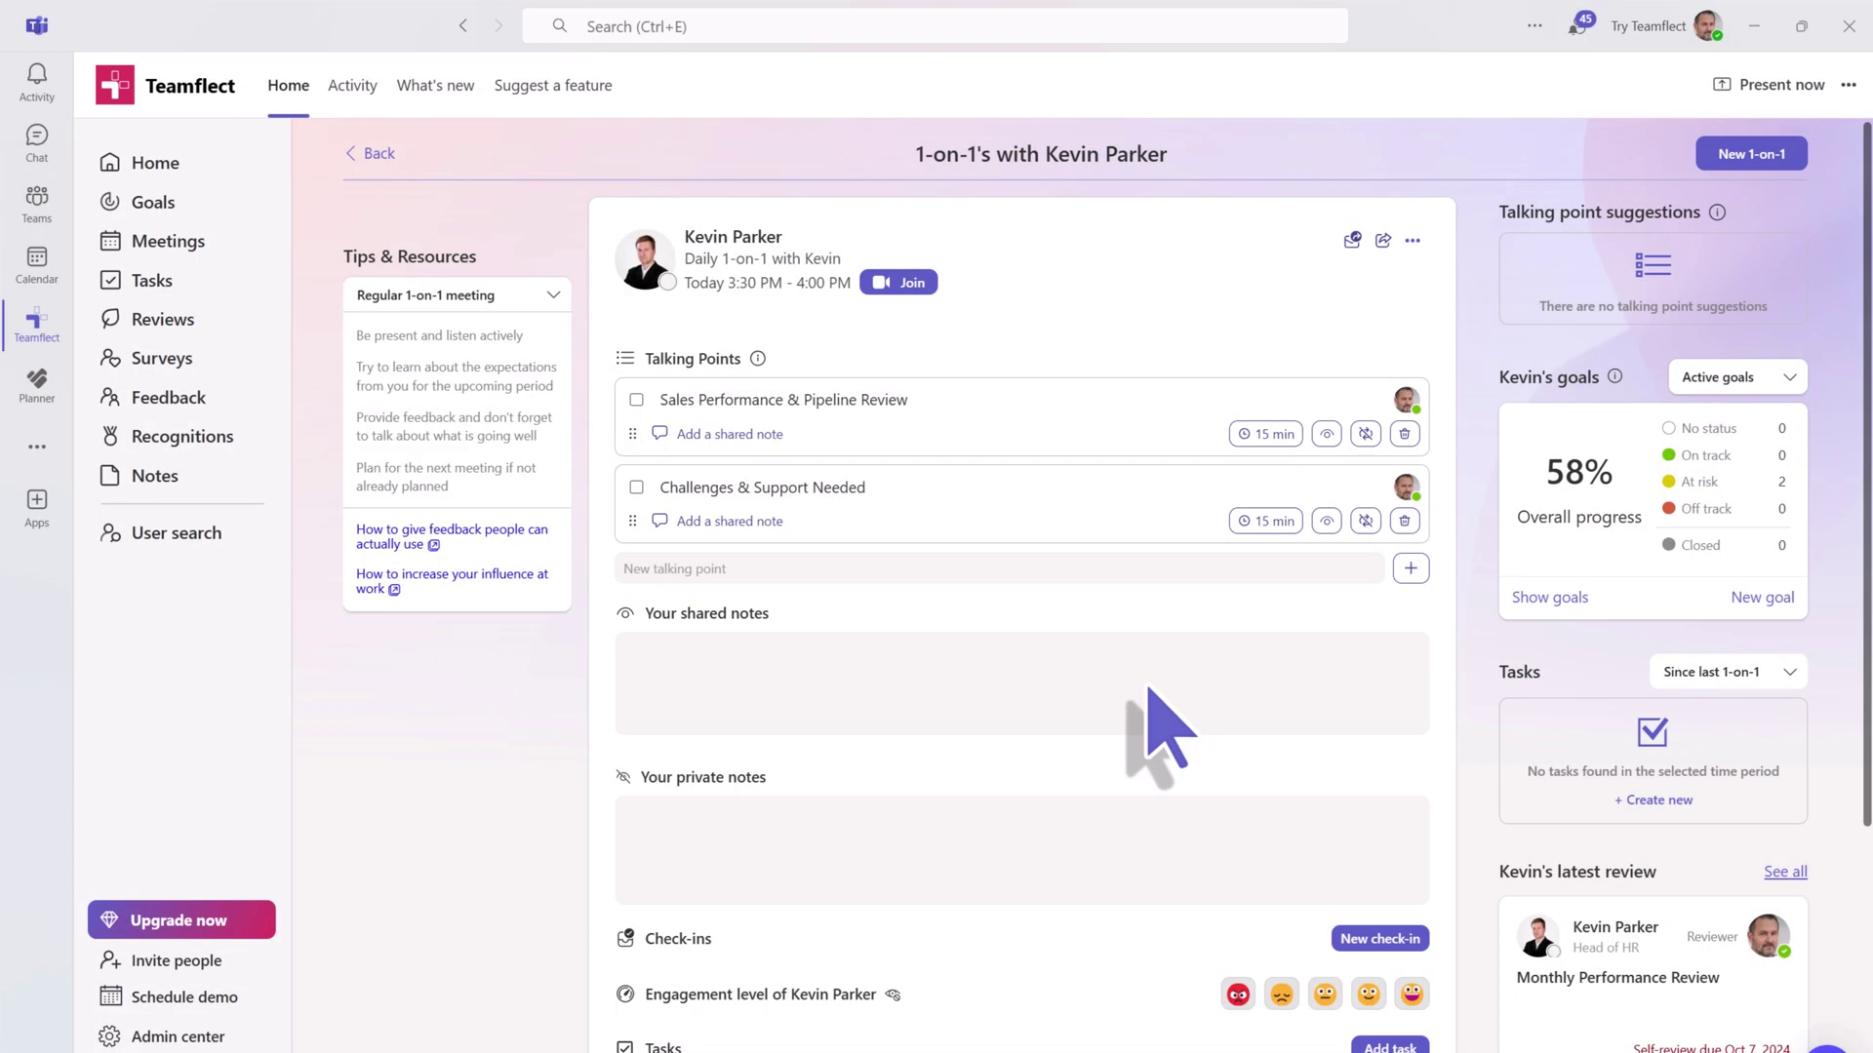
# Add a check-in based on the Default 1-on-1 Check-In Template to the meeting and review its questions.
pyautogui.scroll(-3, 1161, 737)
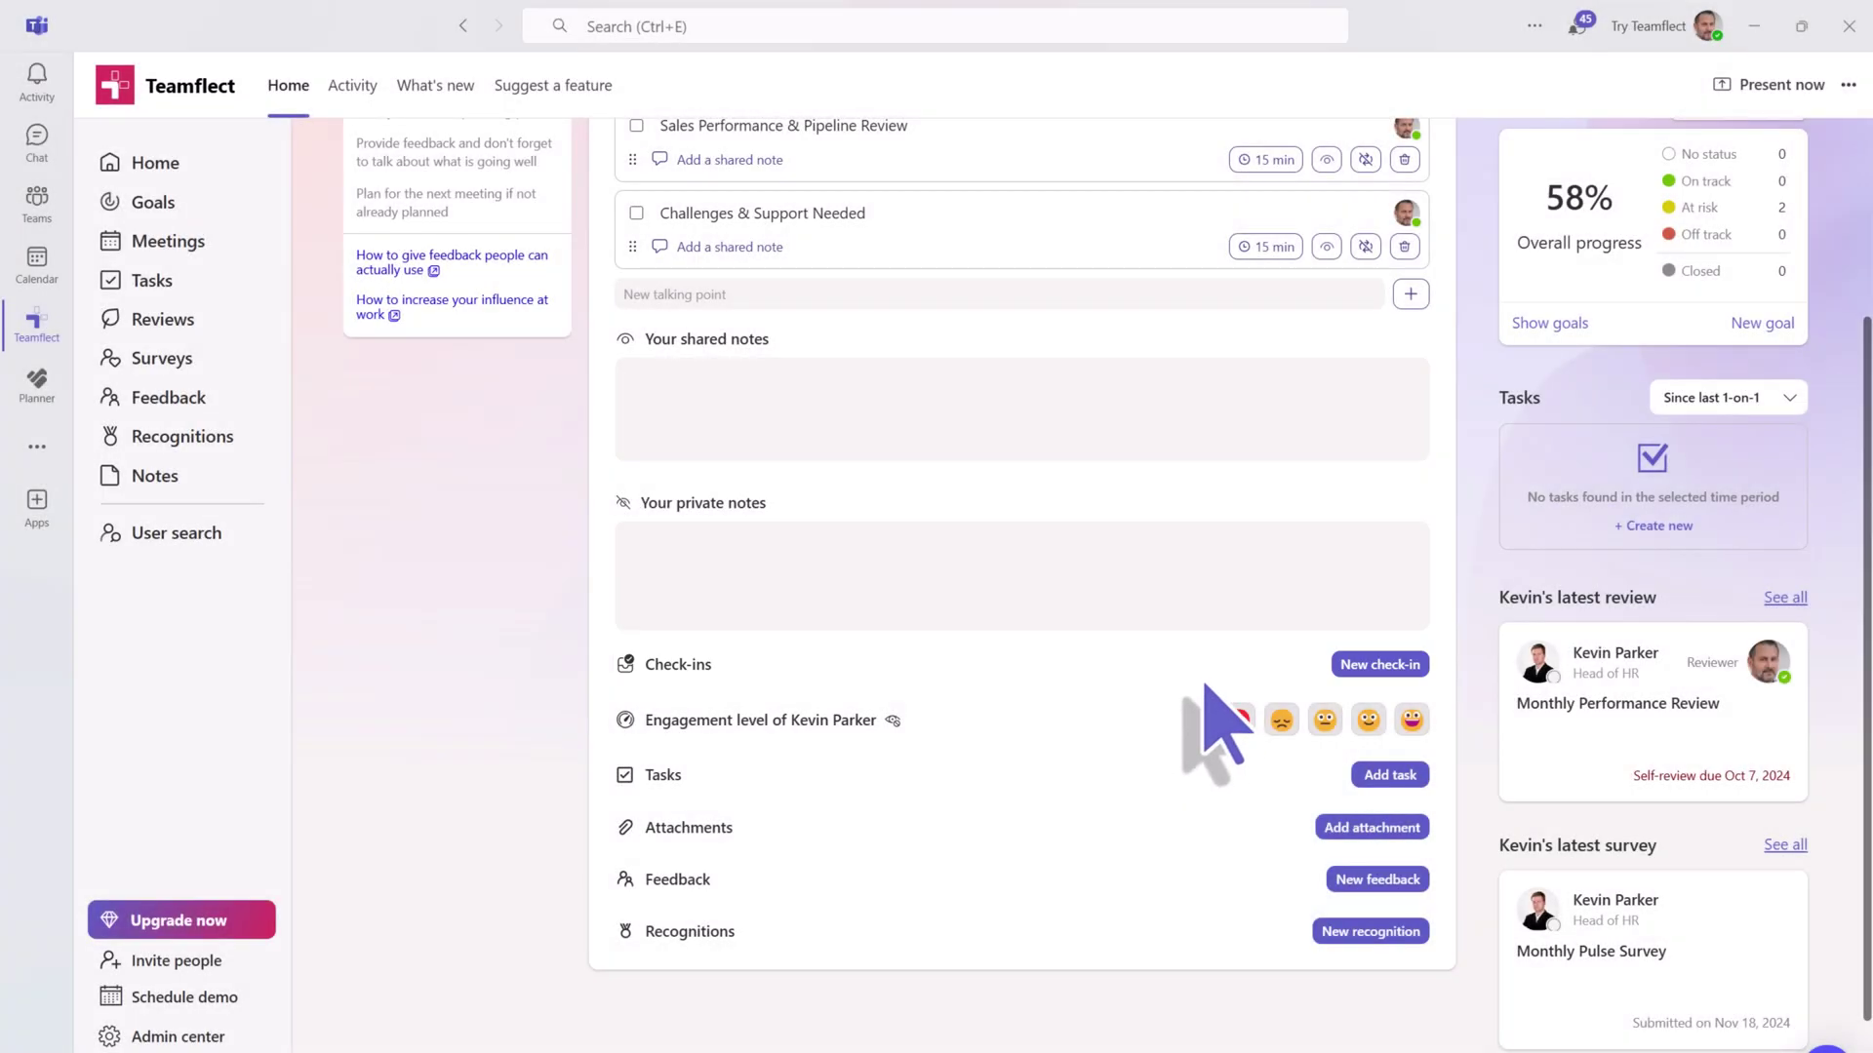
pyautogui.click(1351, 666)
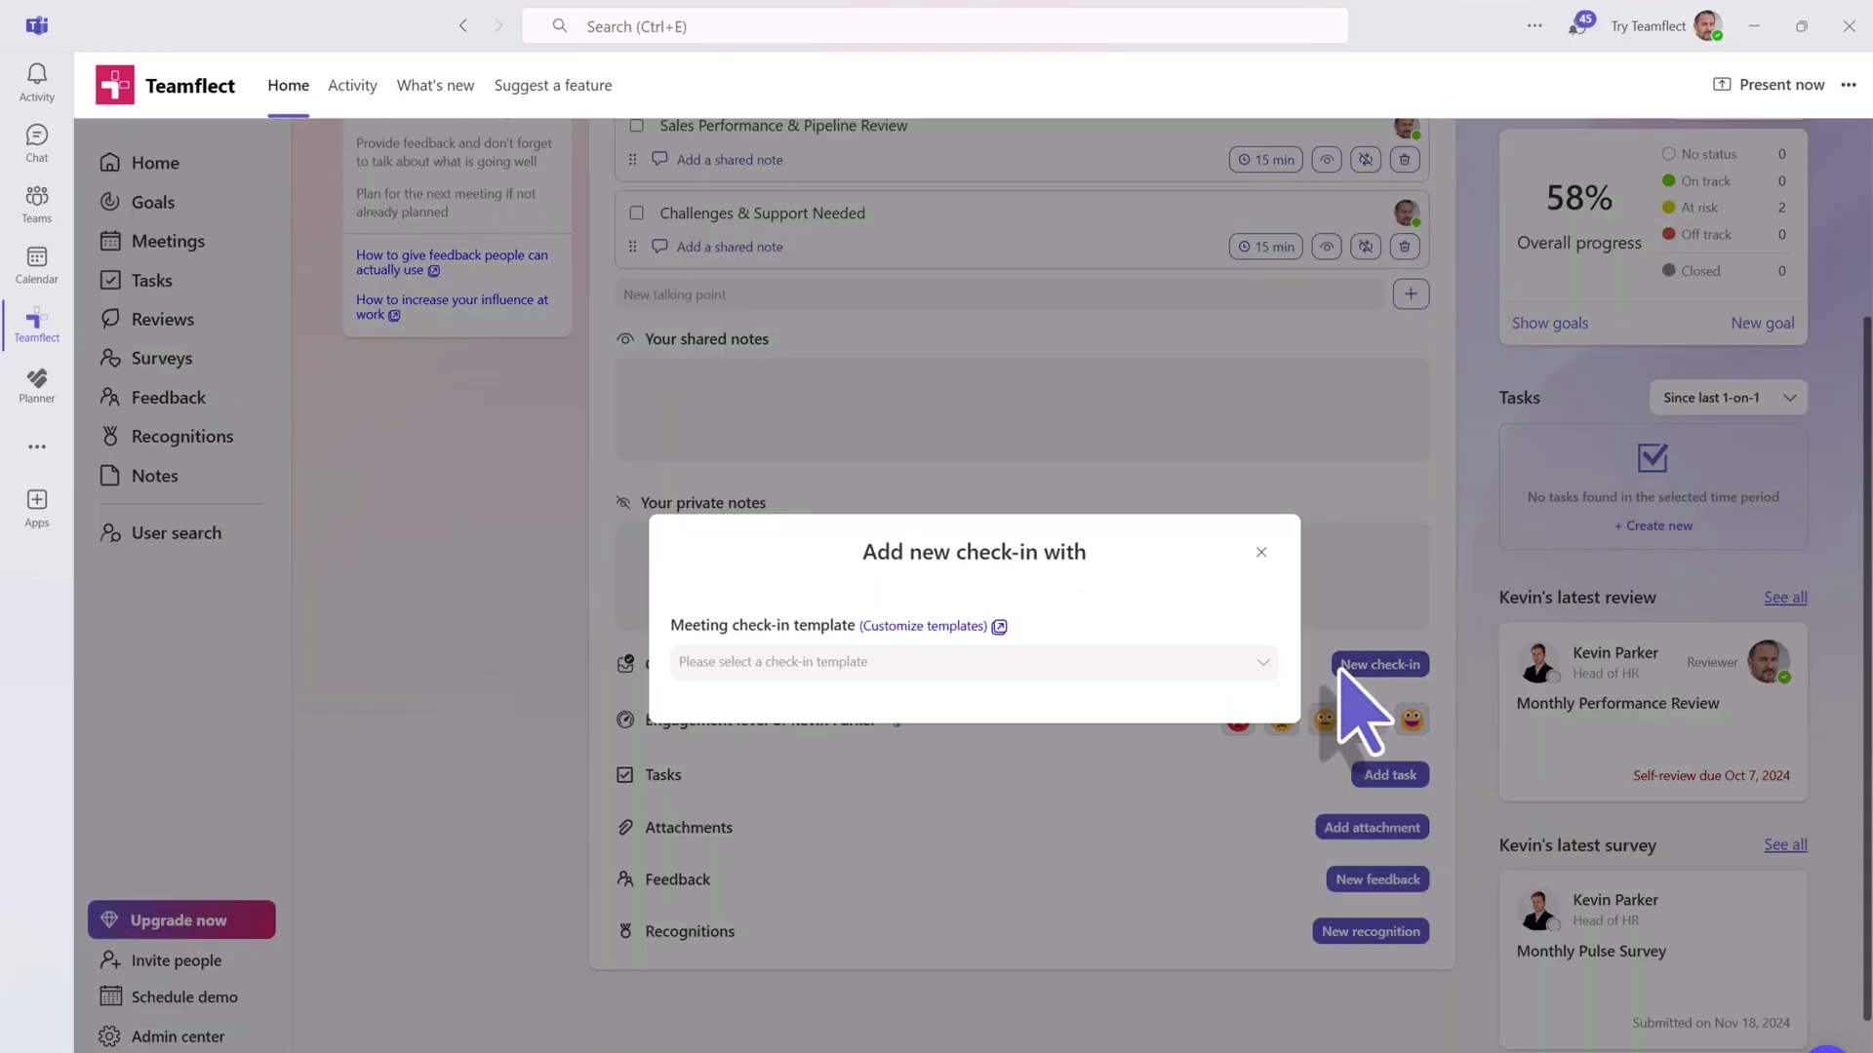
pyautogui.click(1248, 668)
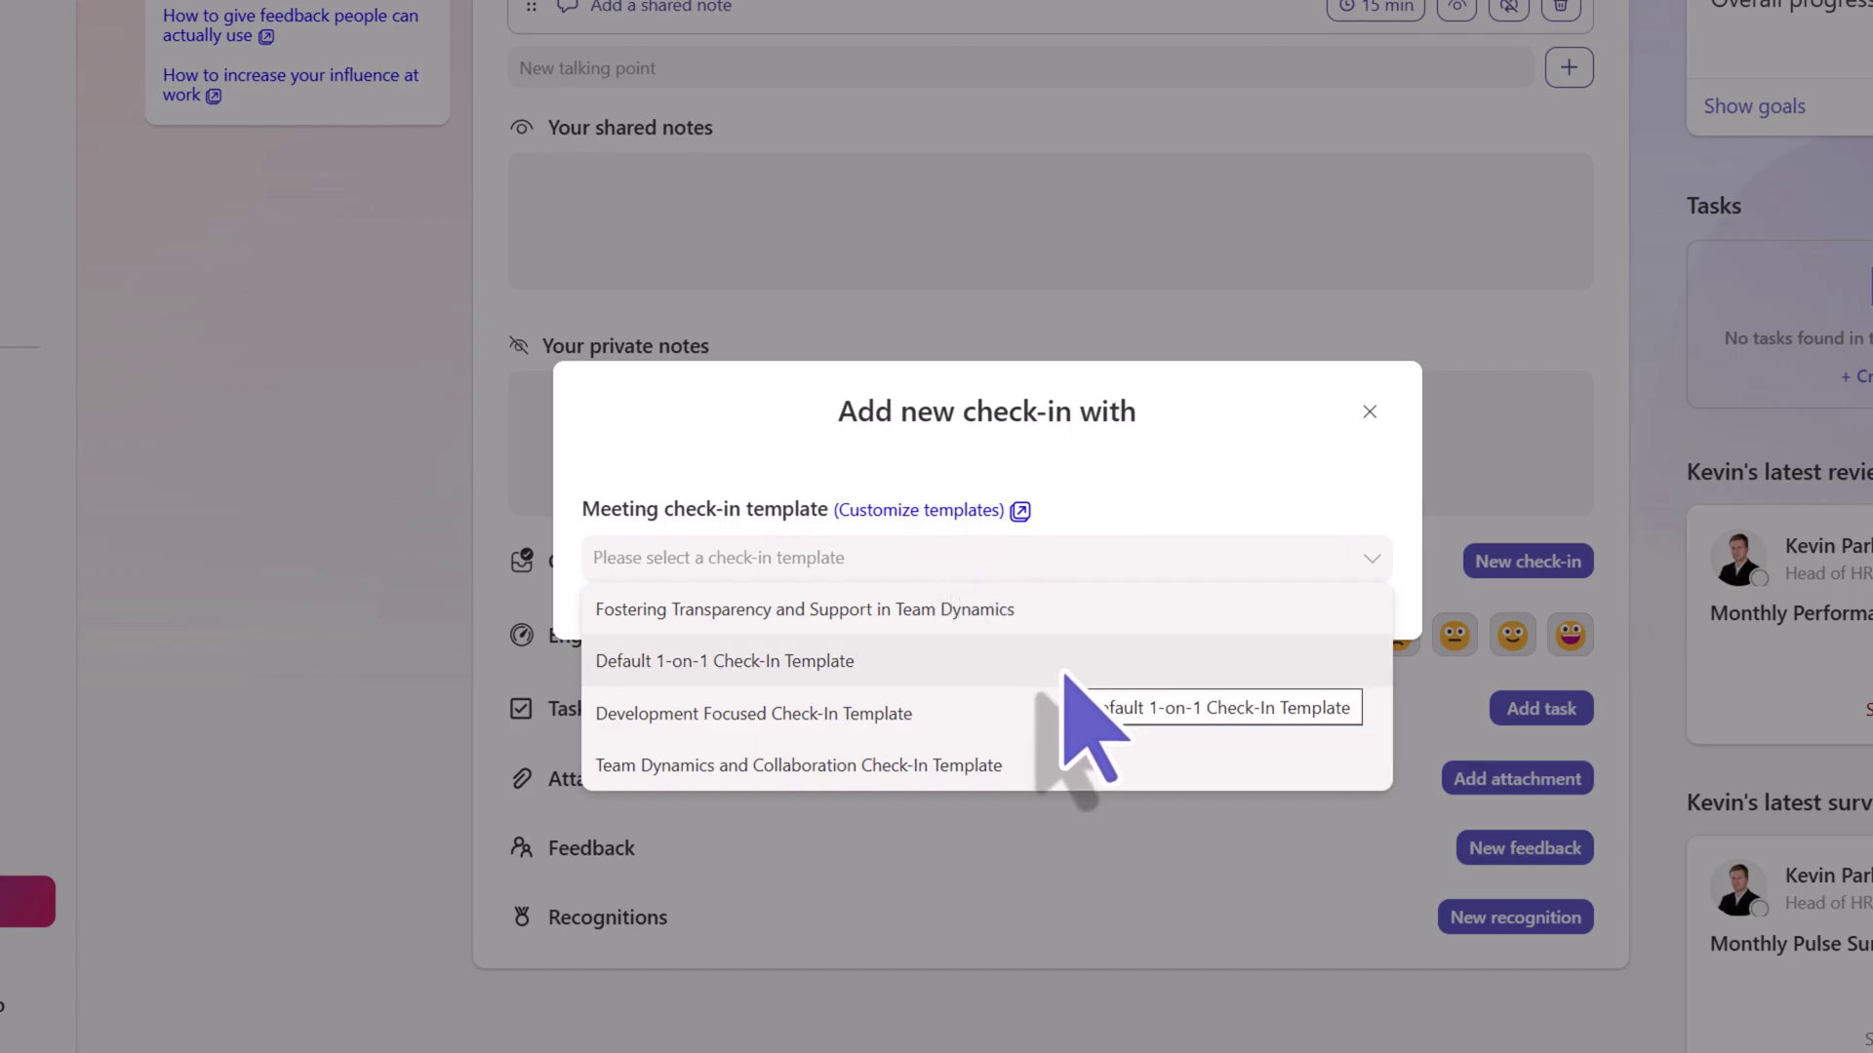
pyautogui.click(1065, 671)
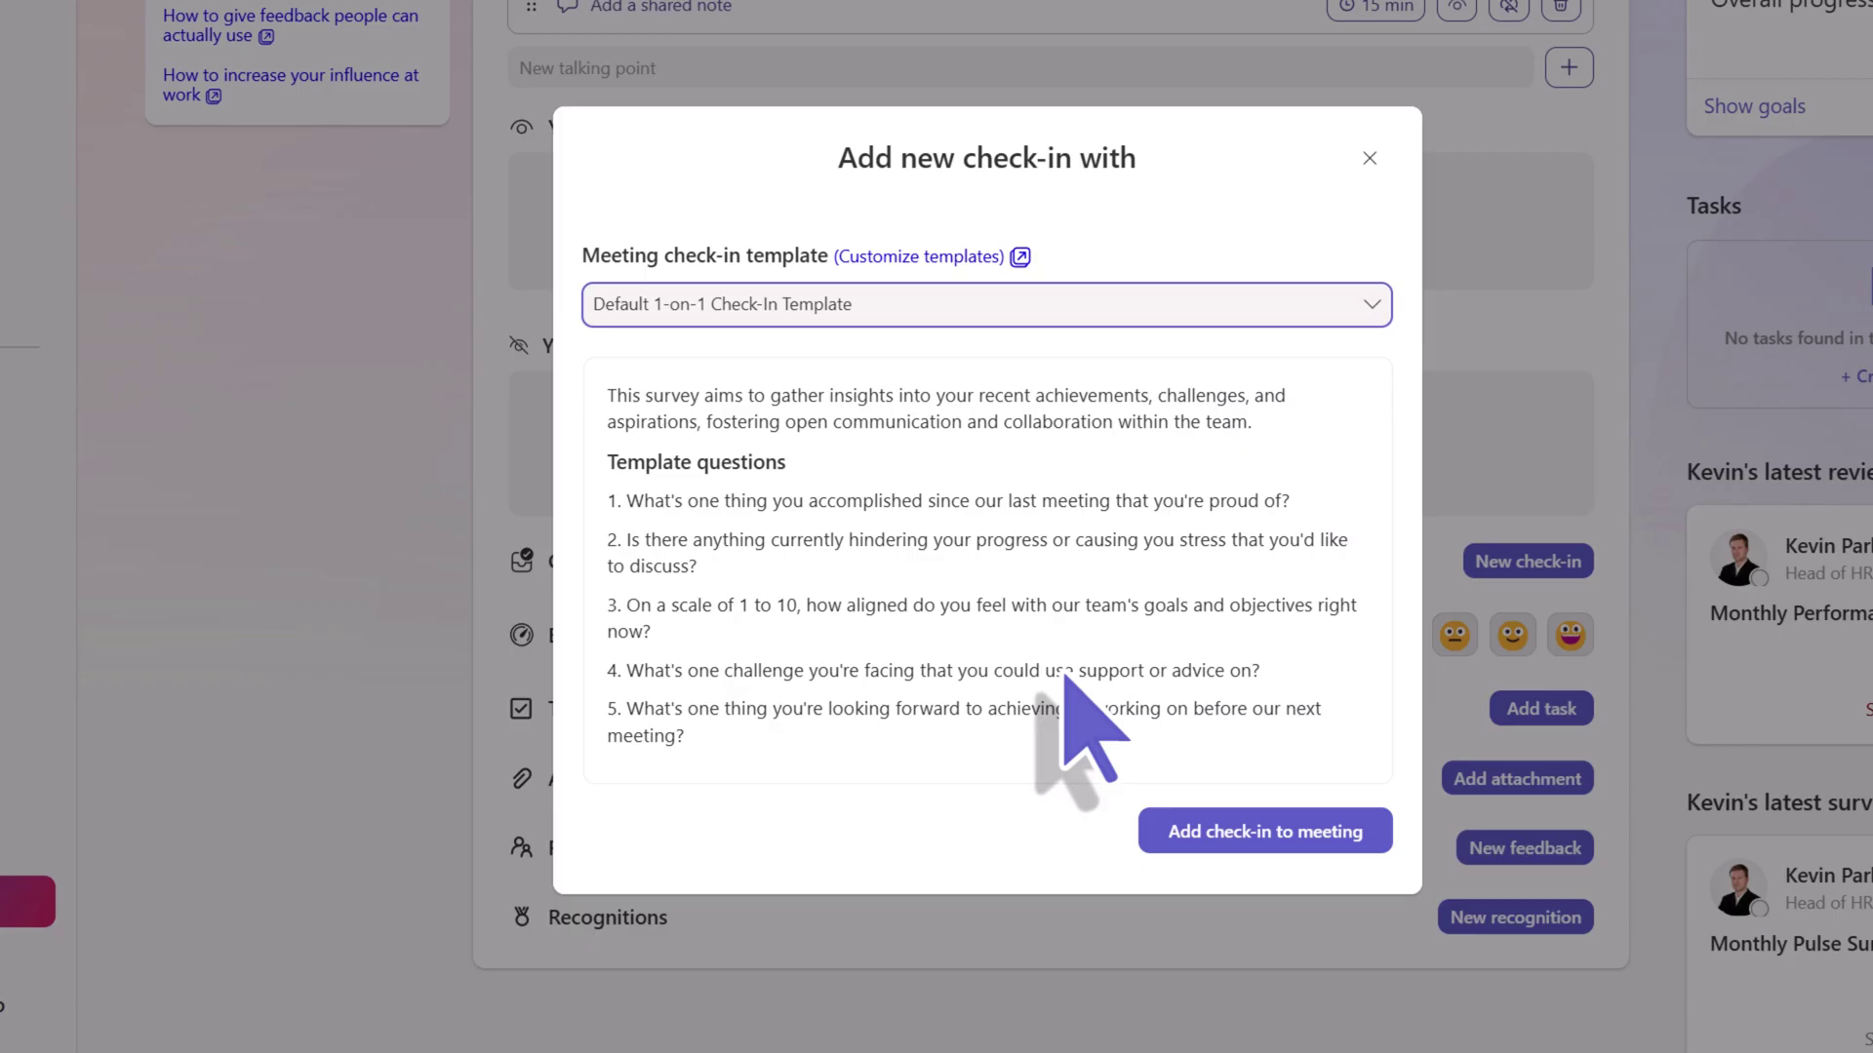
pyautogui.click(1192, 831)
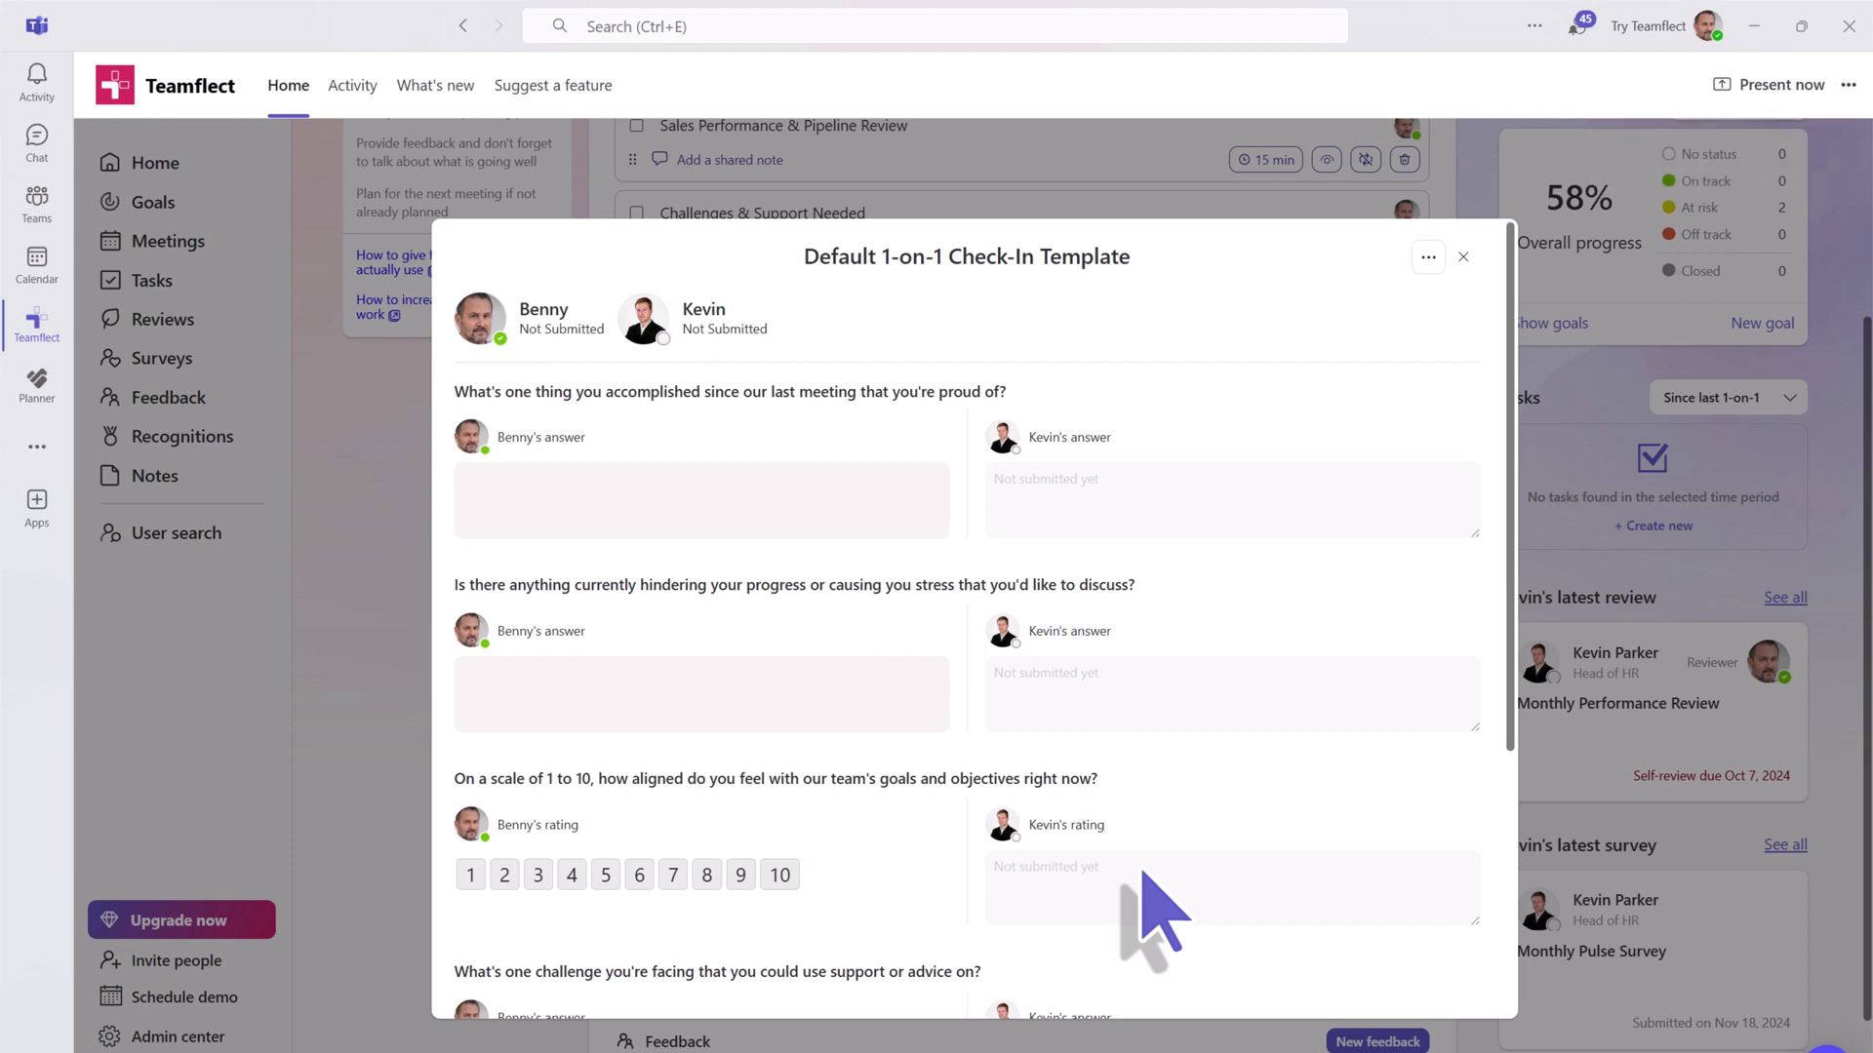
pyautogui.scroll(-3, 1143, 873)
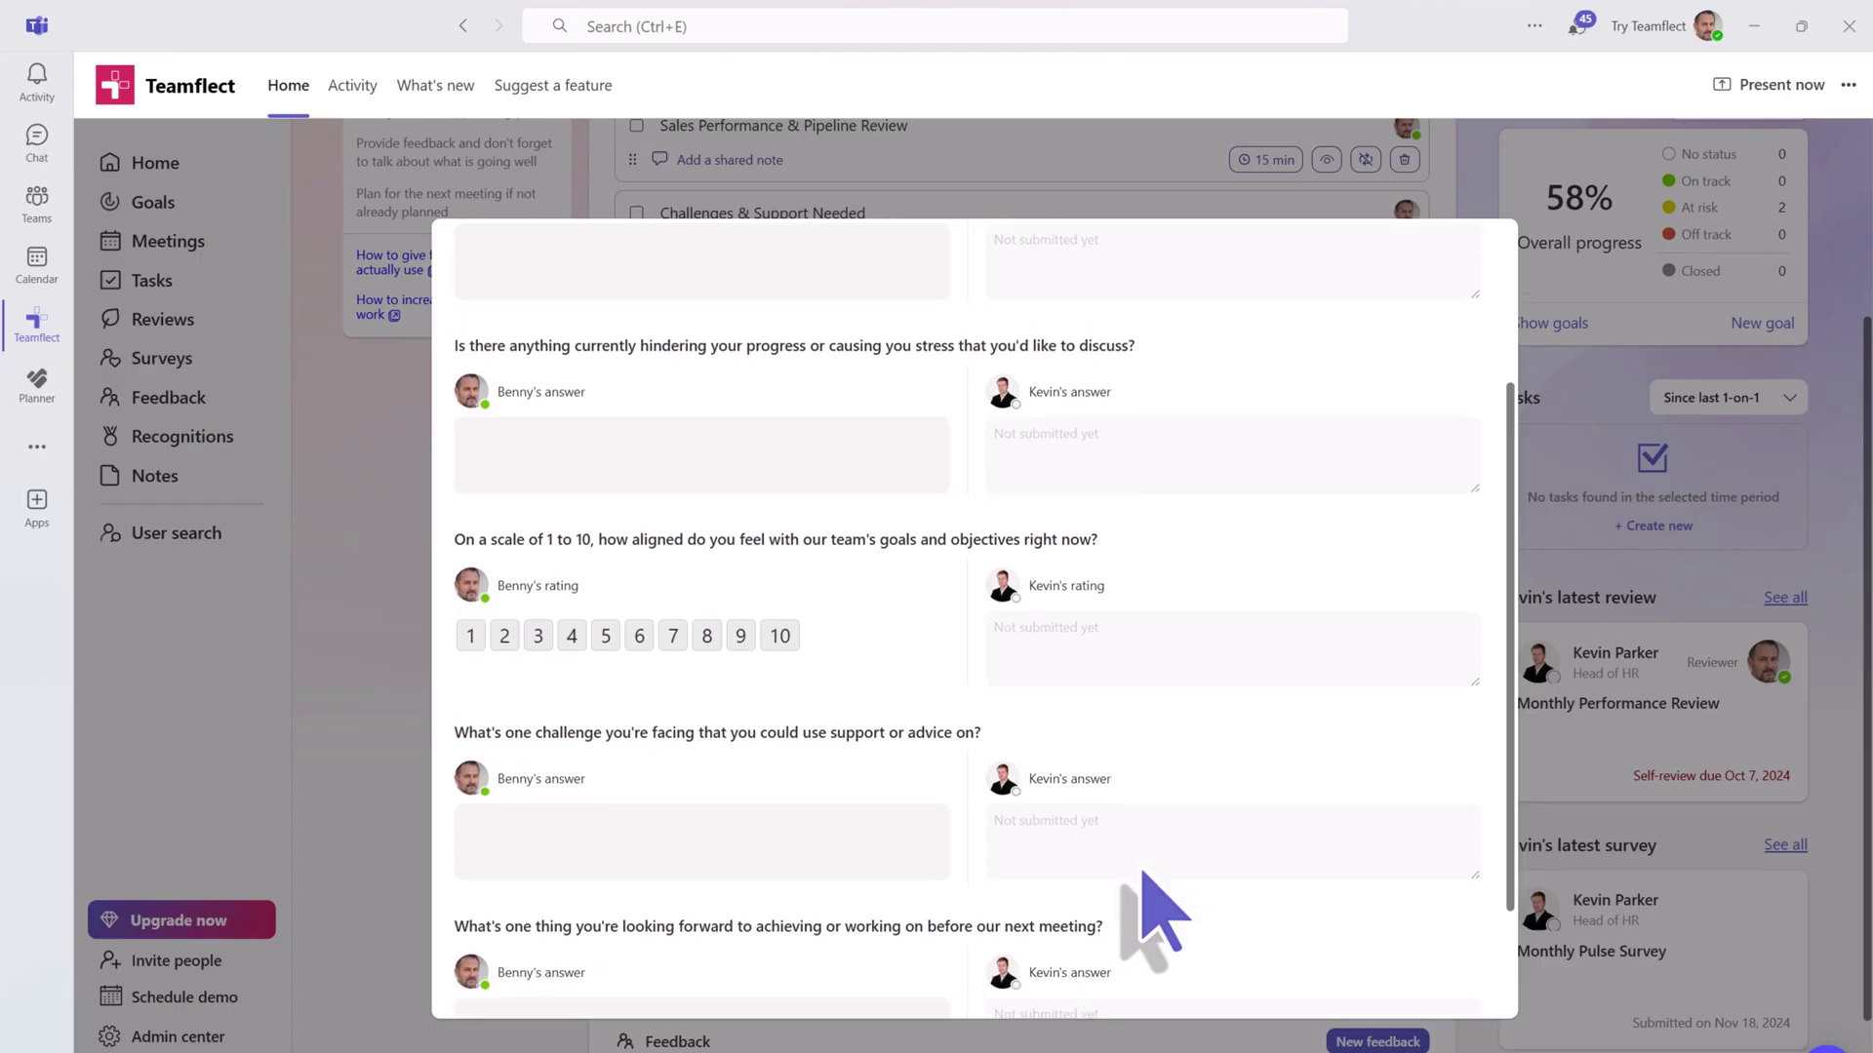
pyautogui.scroll(-2, 1143, 873)
pyautogui.scroll(5, 1143, 873)
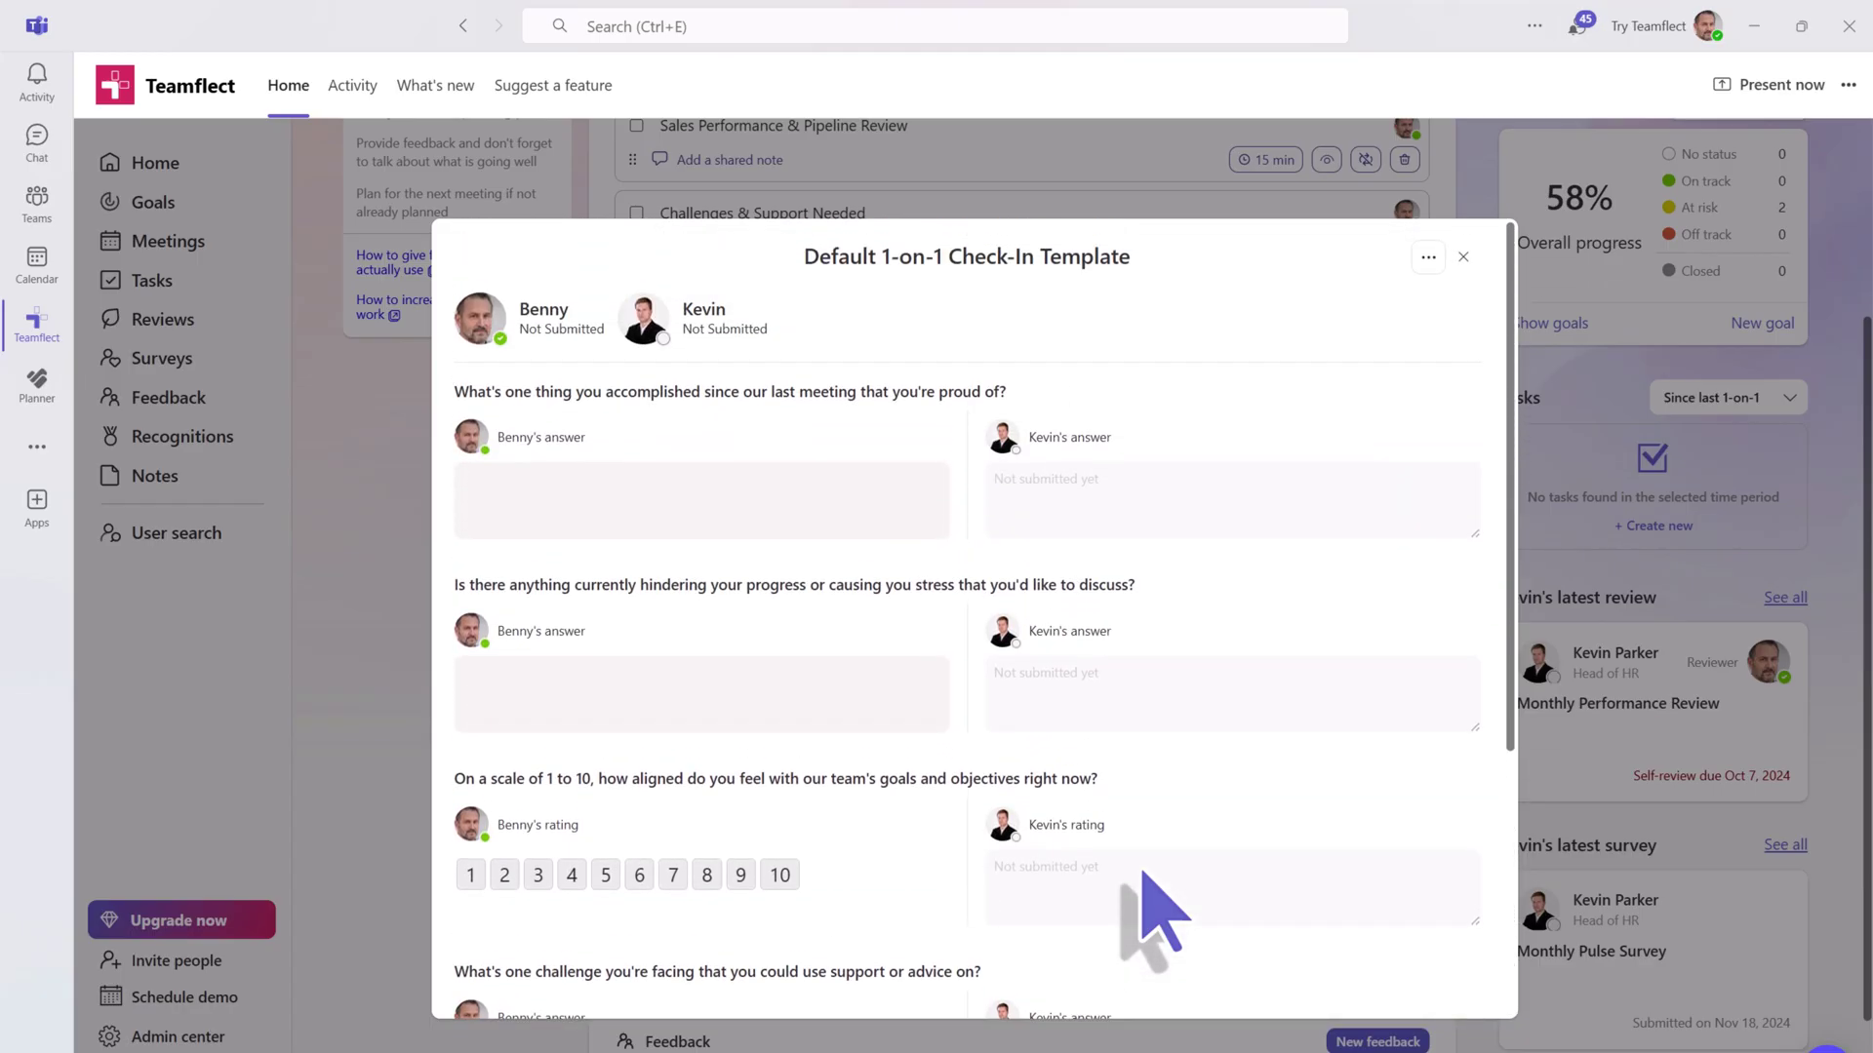
pyautogui.click(1464, 260)
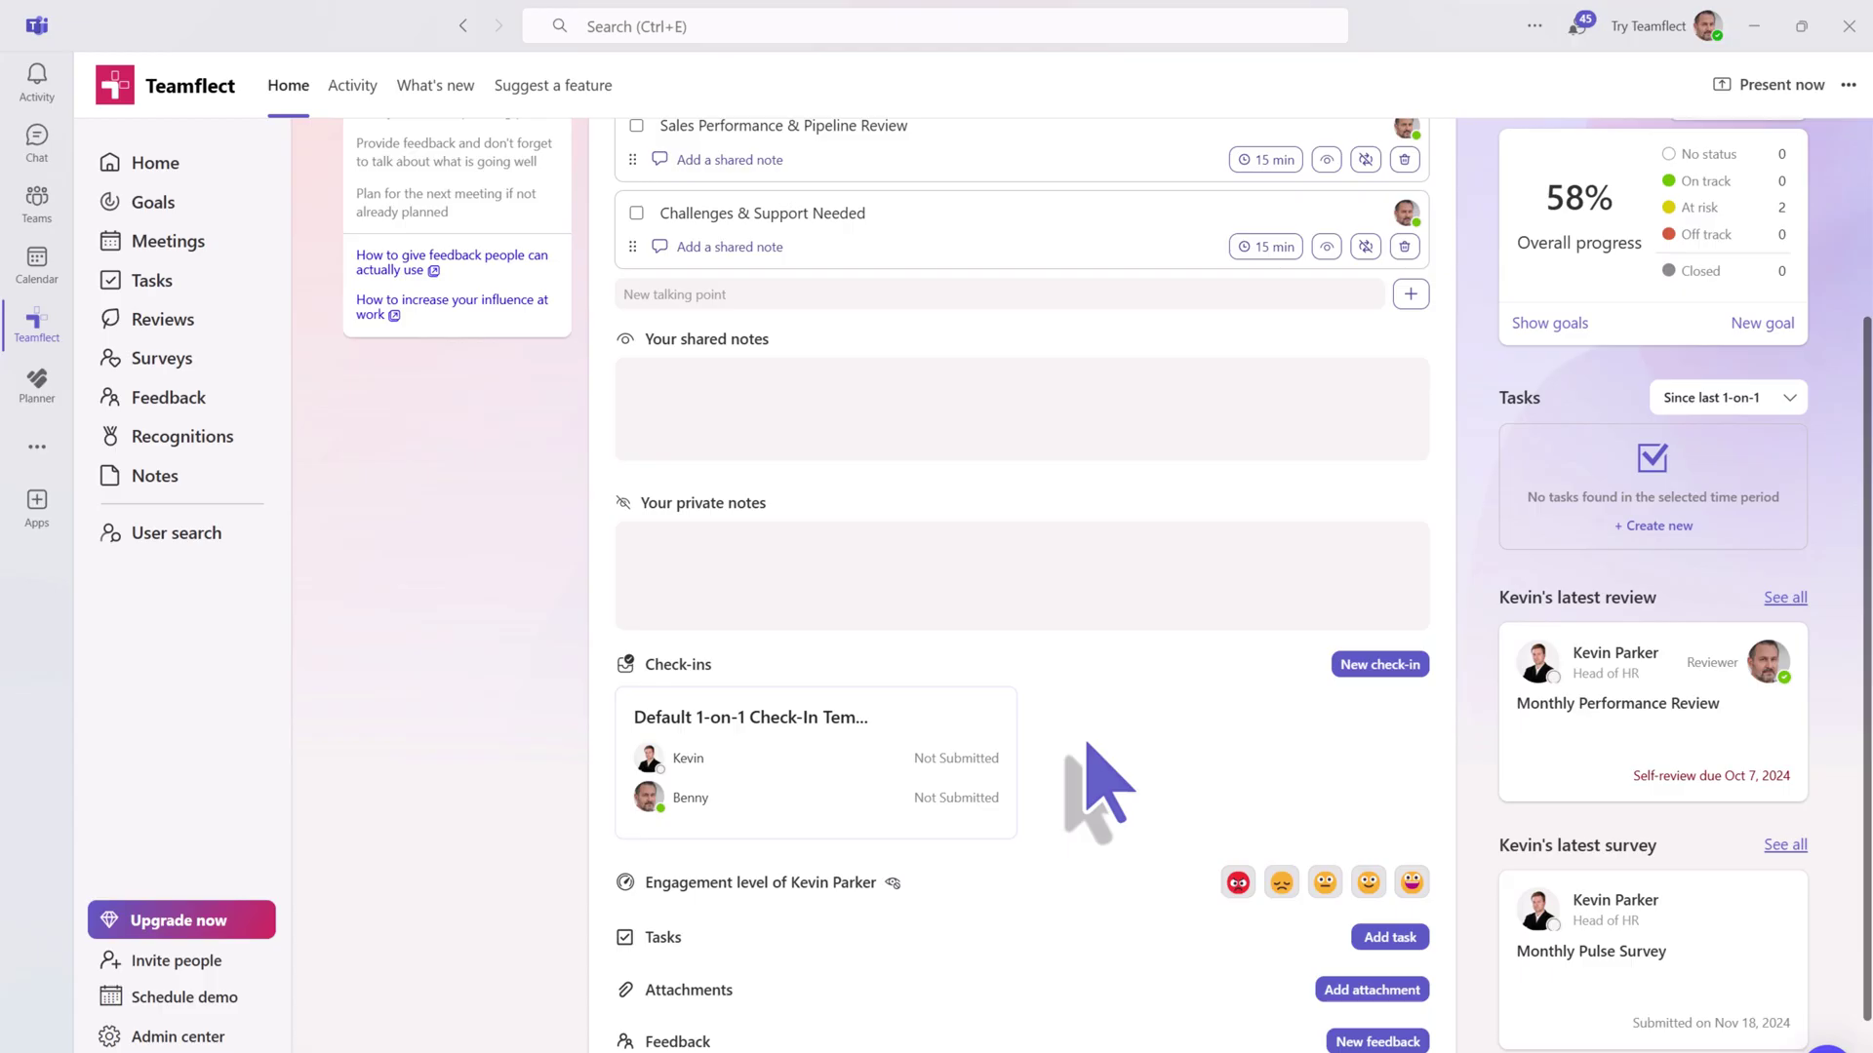
# Look over the badges offered for a new recognition to the attendee and close the form without sending.
pyautogui.scroll(-2, 1088, 746)
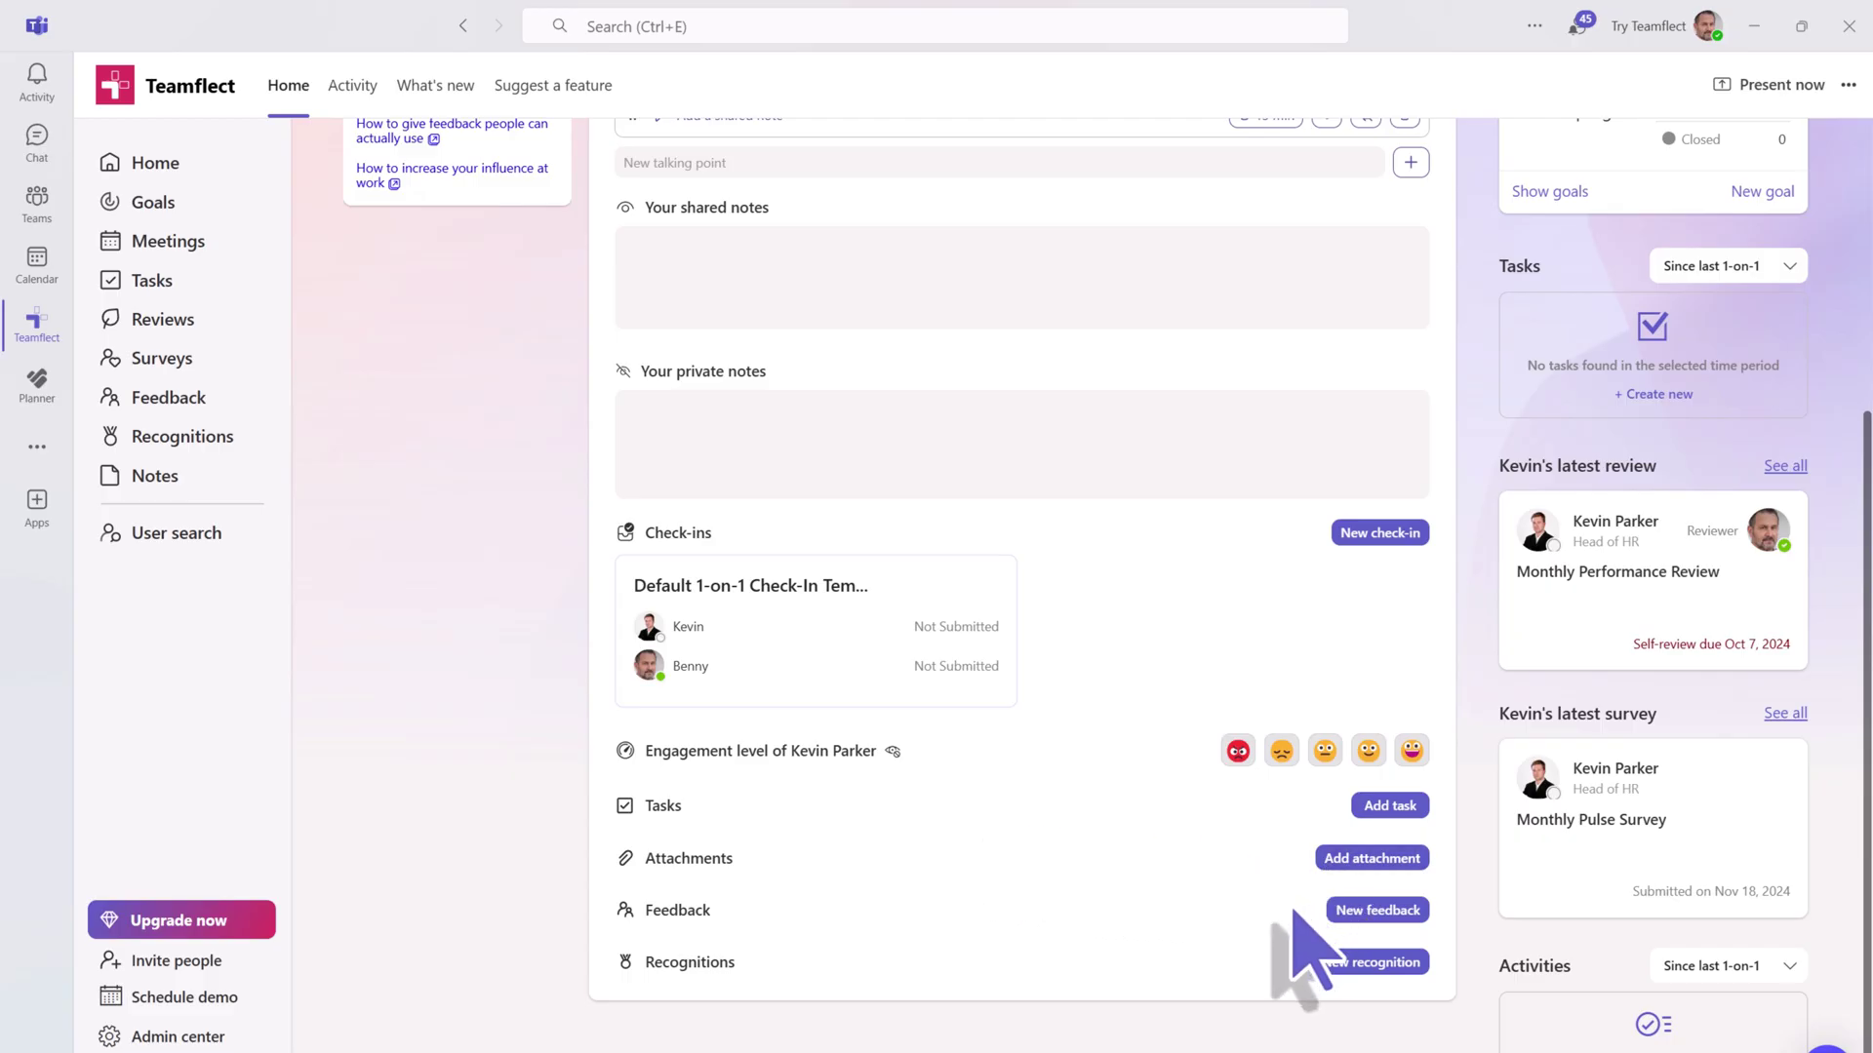
pyautogui.click(1334, 964)
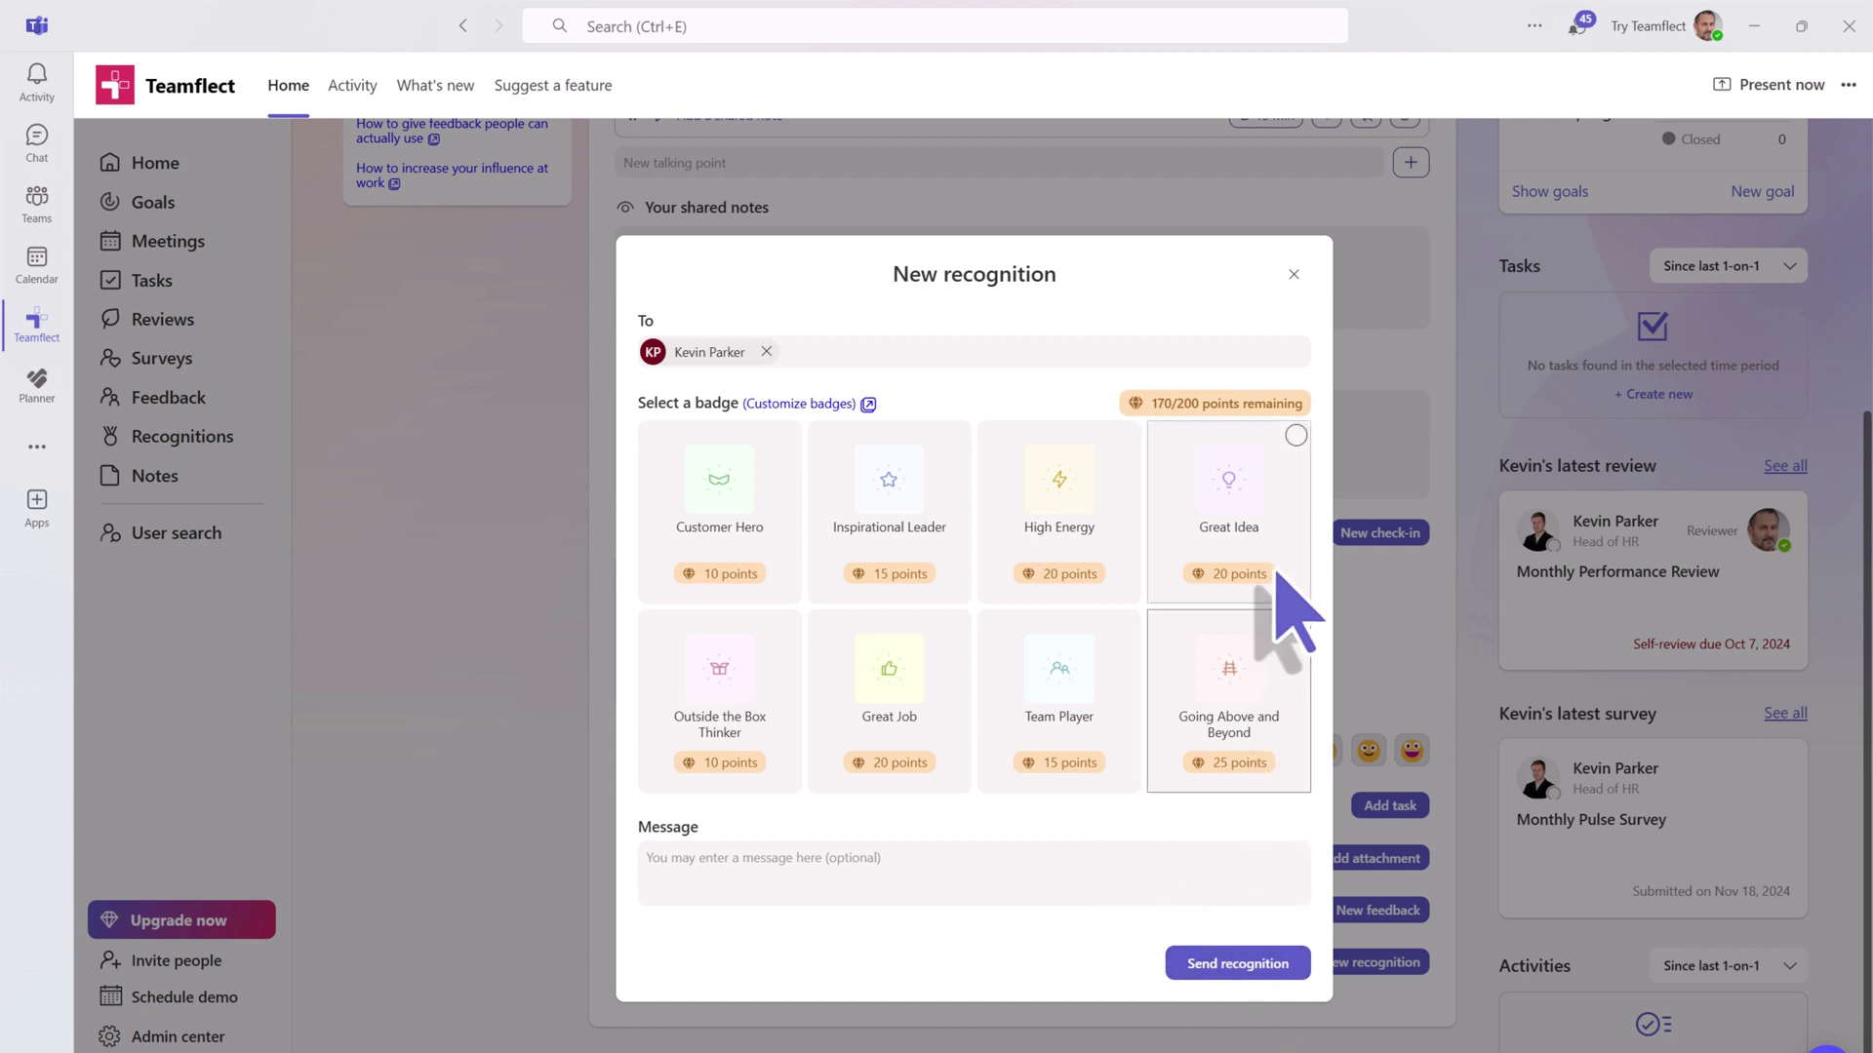
pyautogui.click(1298, 281)
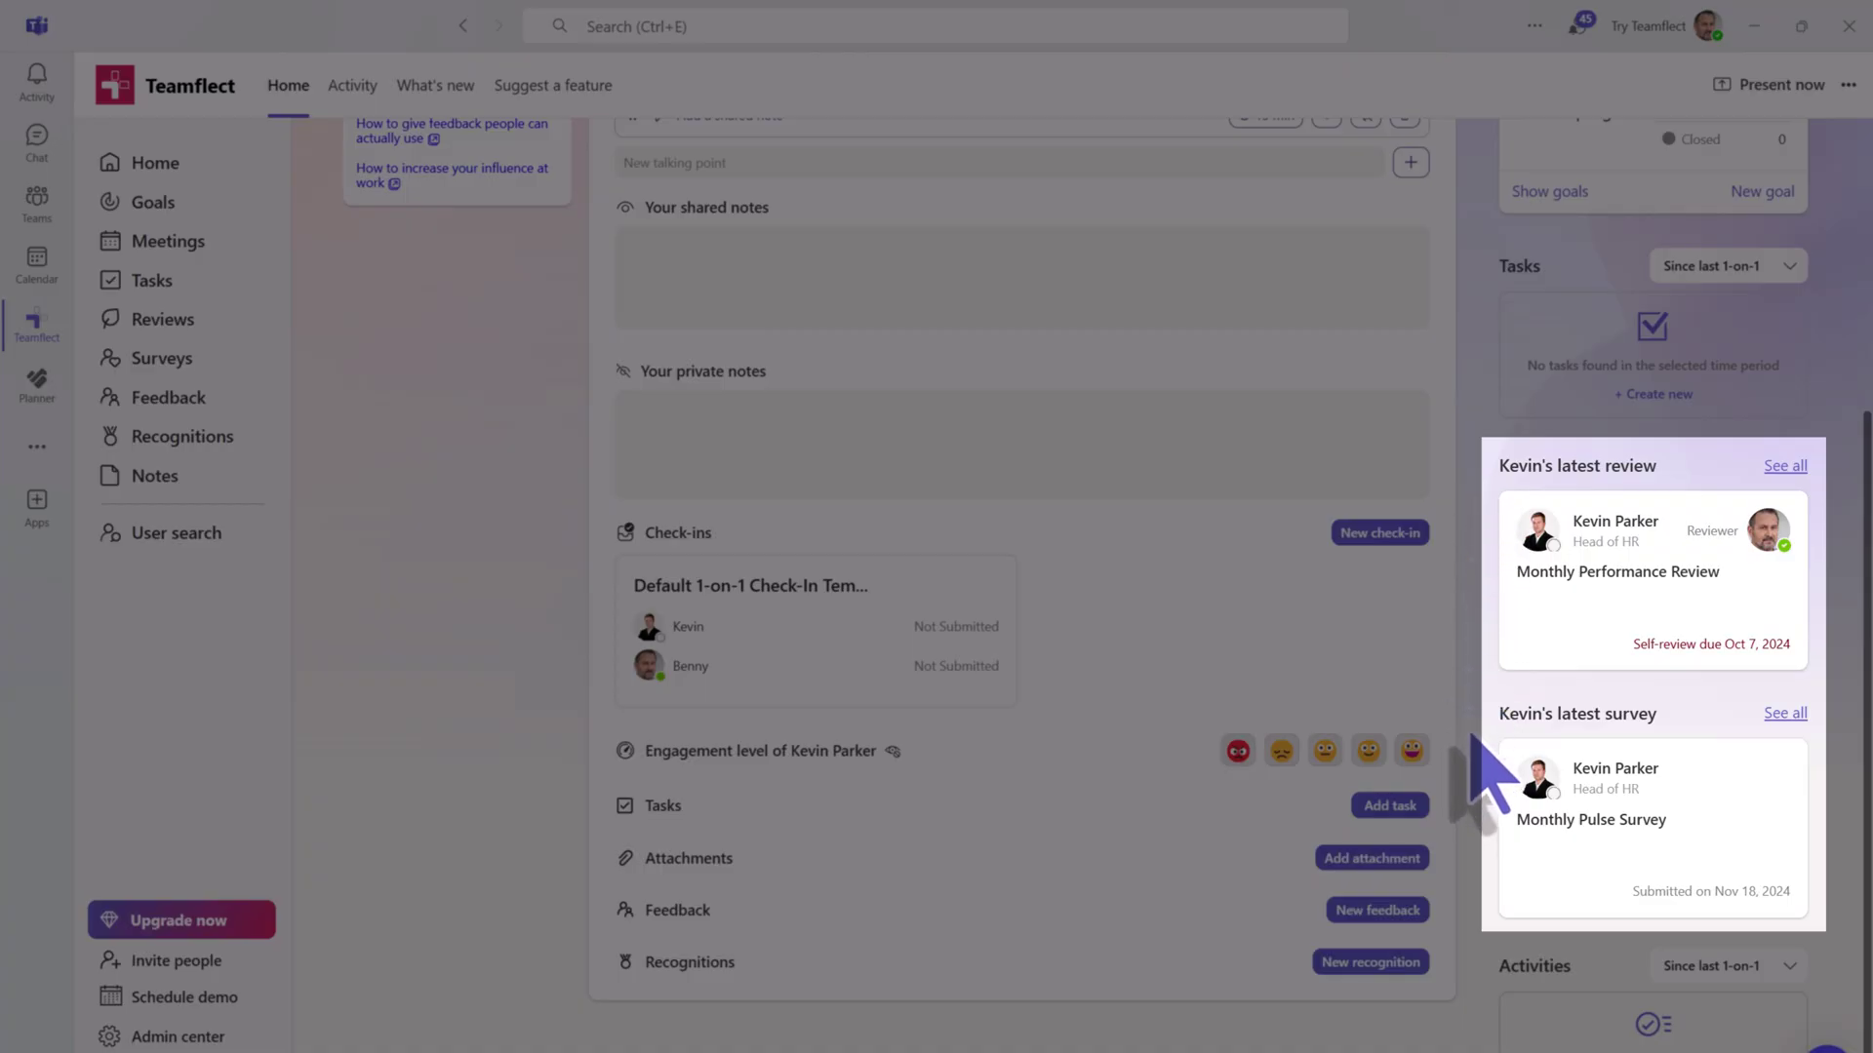
# Open the join screen of the 1-on-1 meeting from its Teamflect page.
pyautogui.scroll(2, 1472, 737)
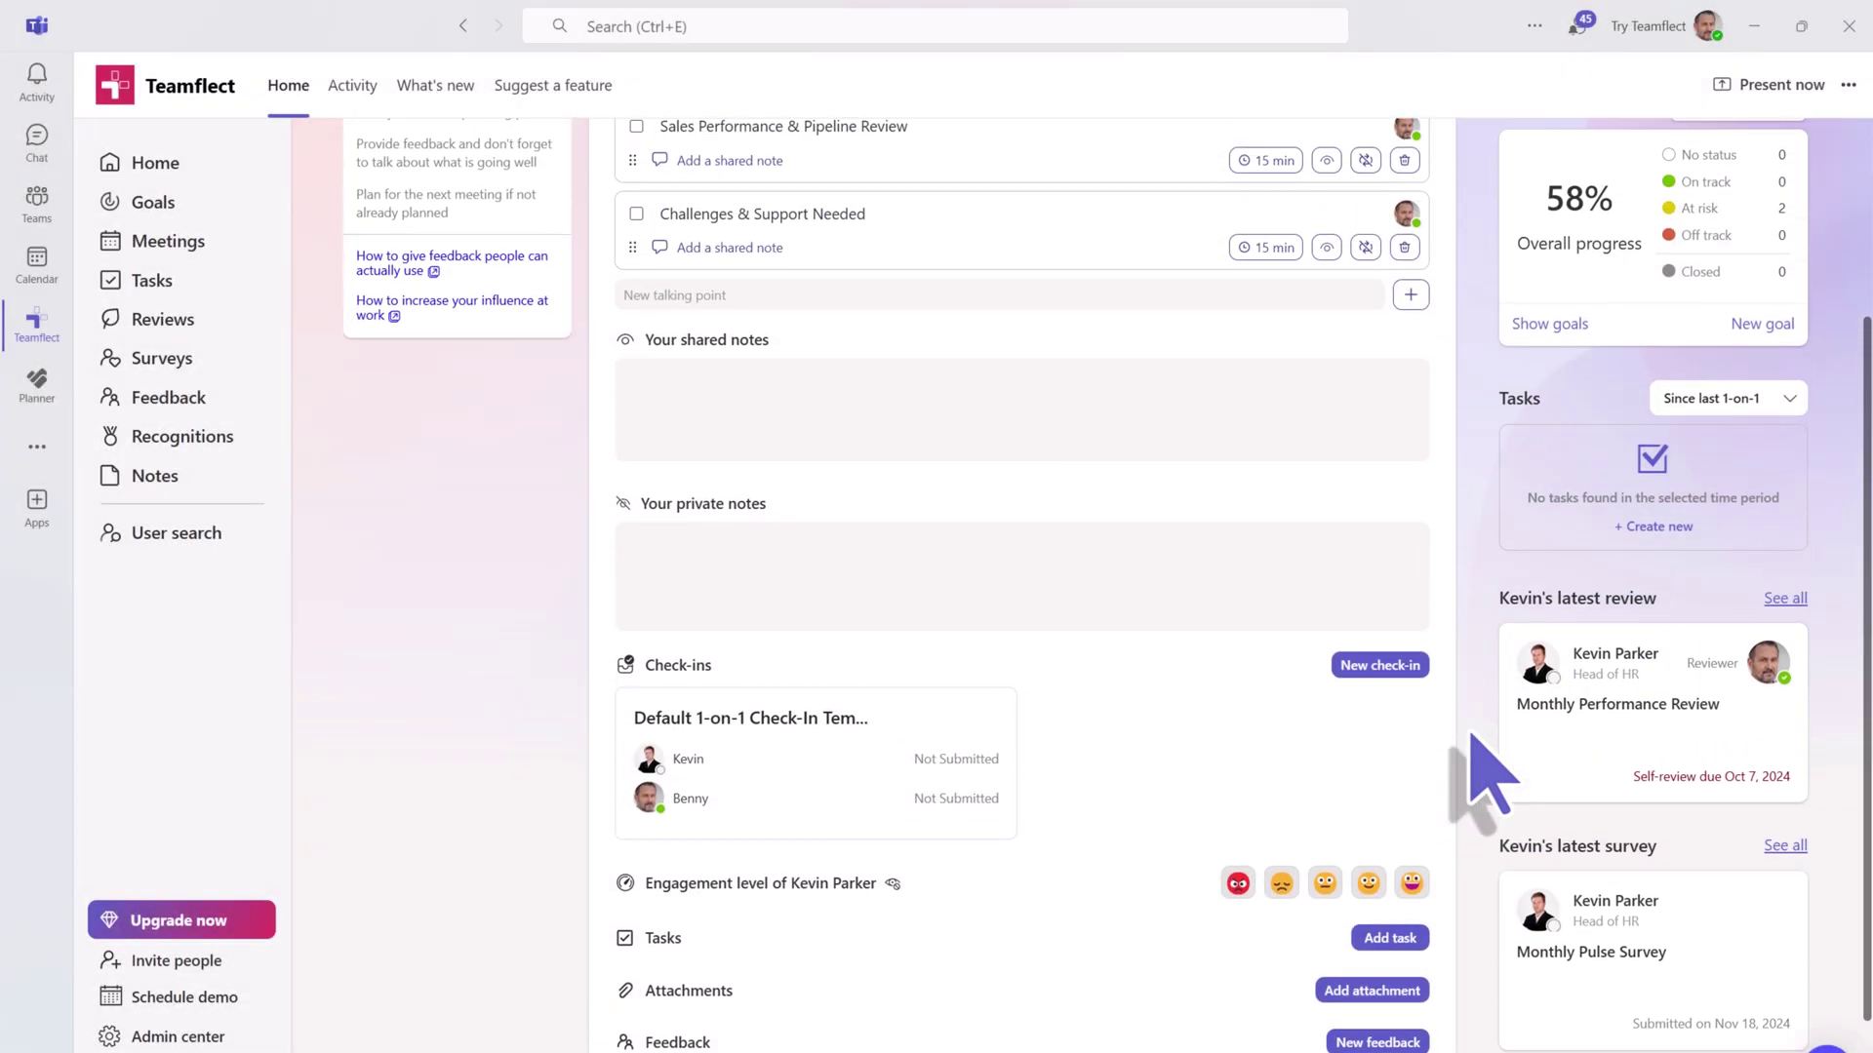
pyautogui.scroll(2, 1473, 736)
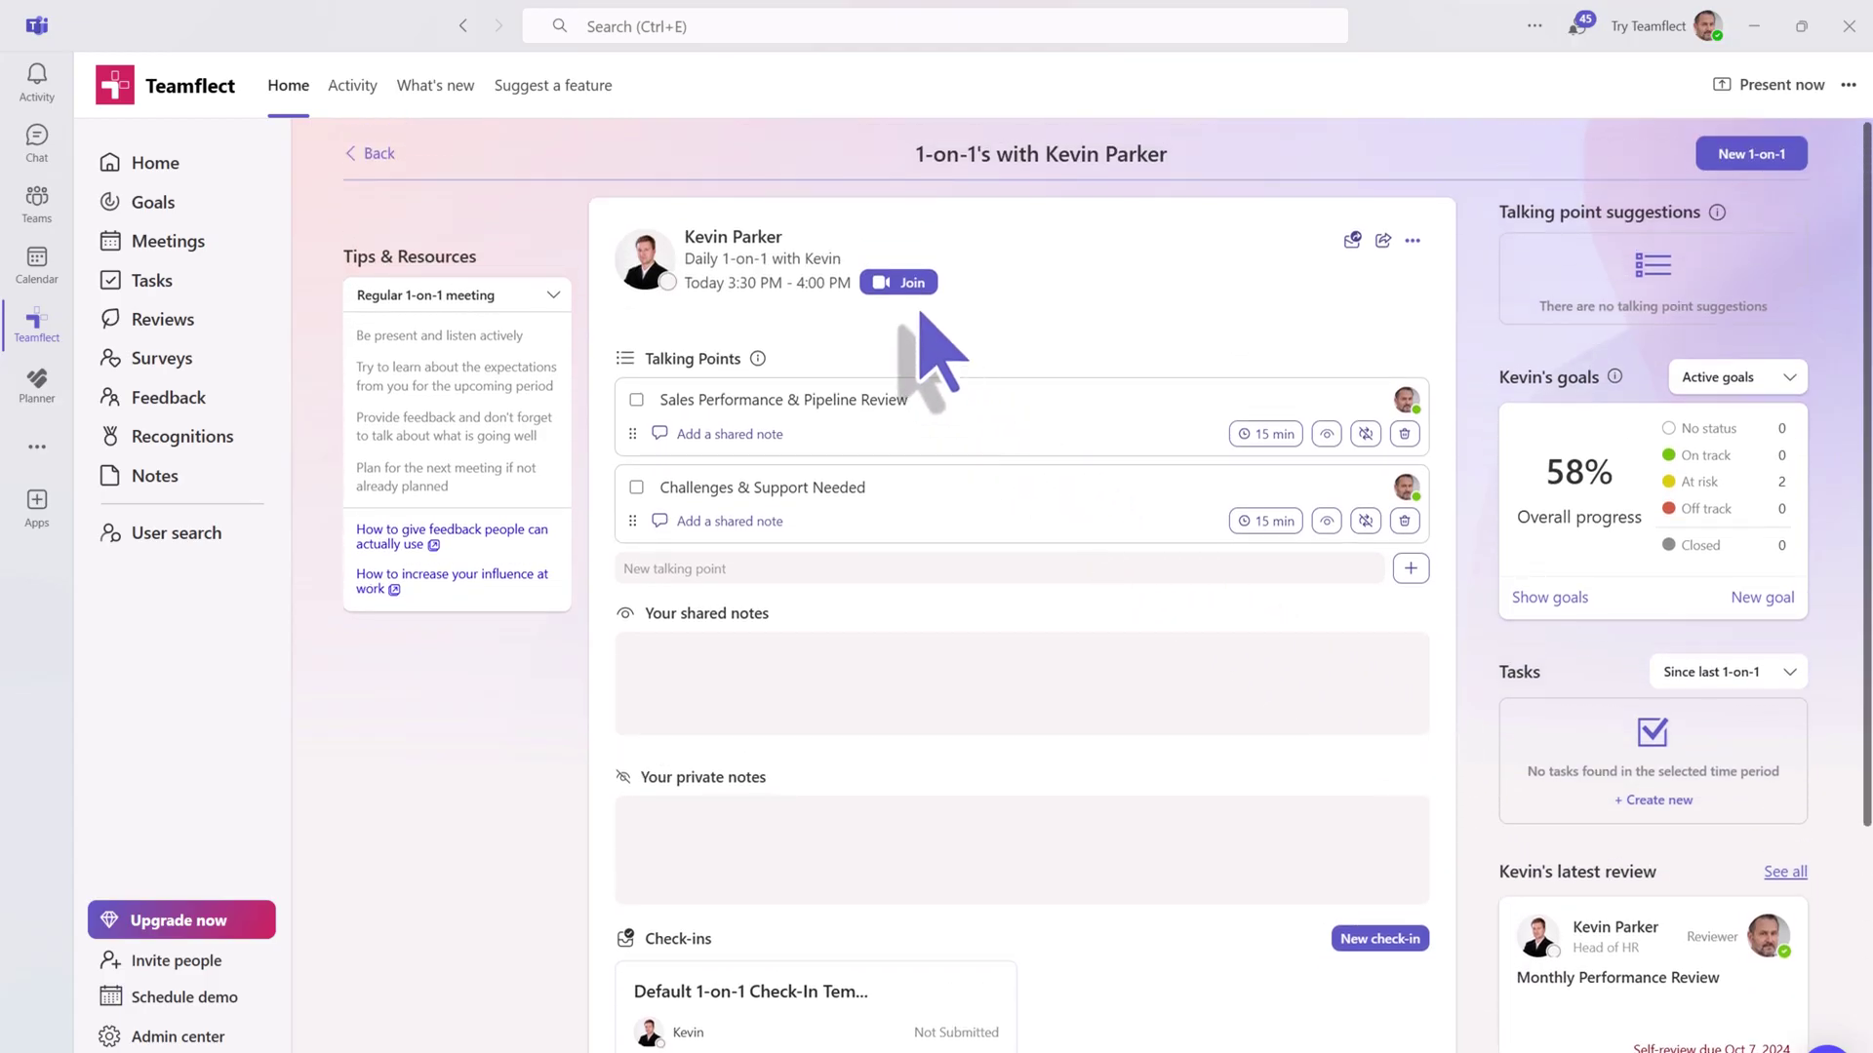
pyautogui.click(912, 285)
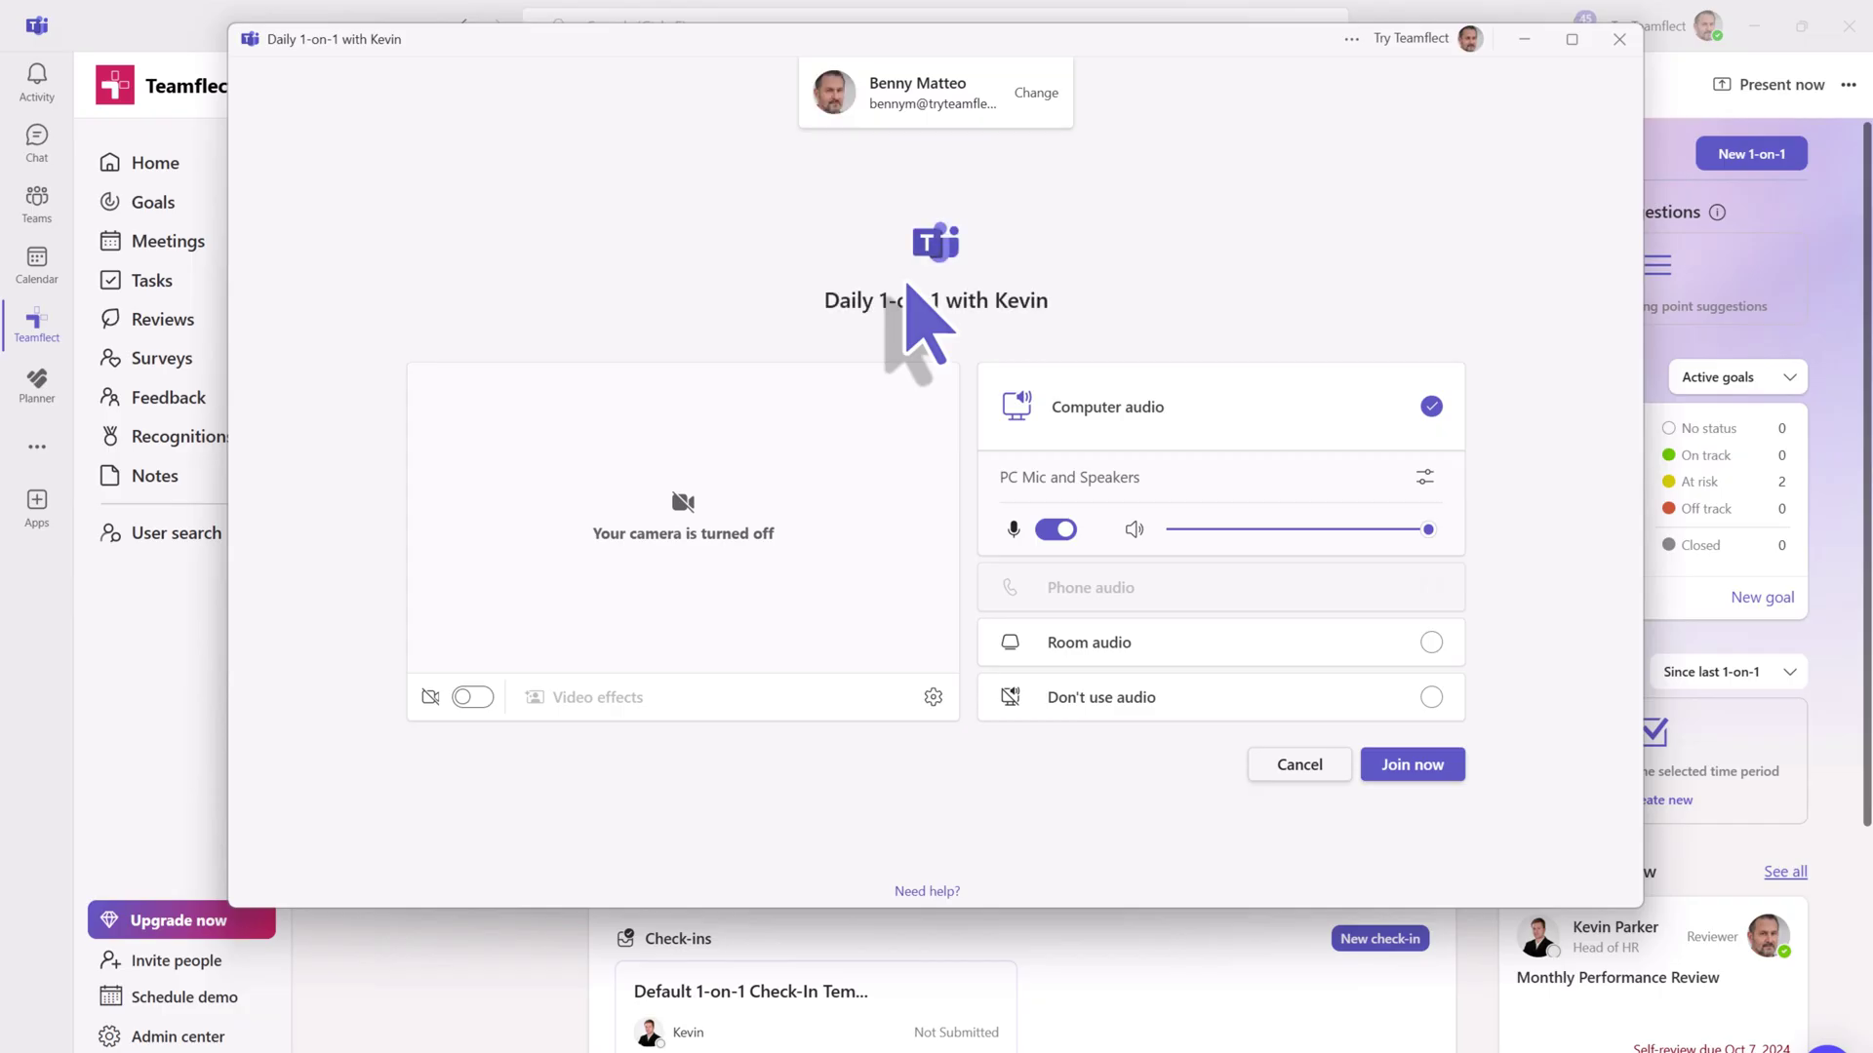
# Join the 1-on-1 meeting with computer audio and the camera off, and maximize the meeting window.
pyautogui.click(1375, 772)
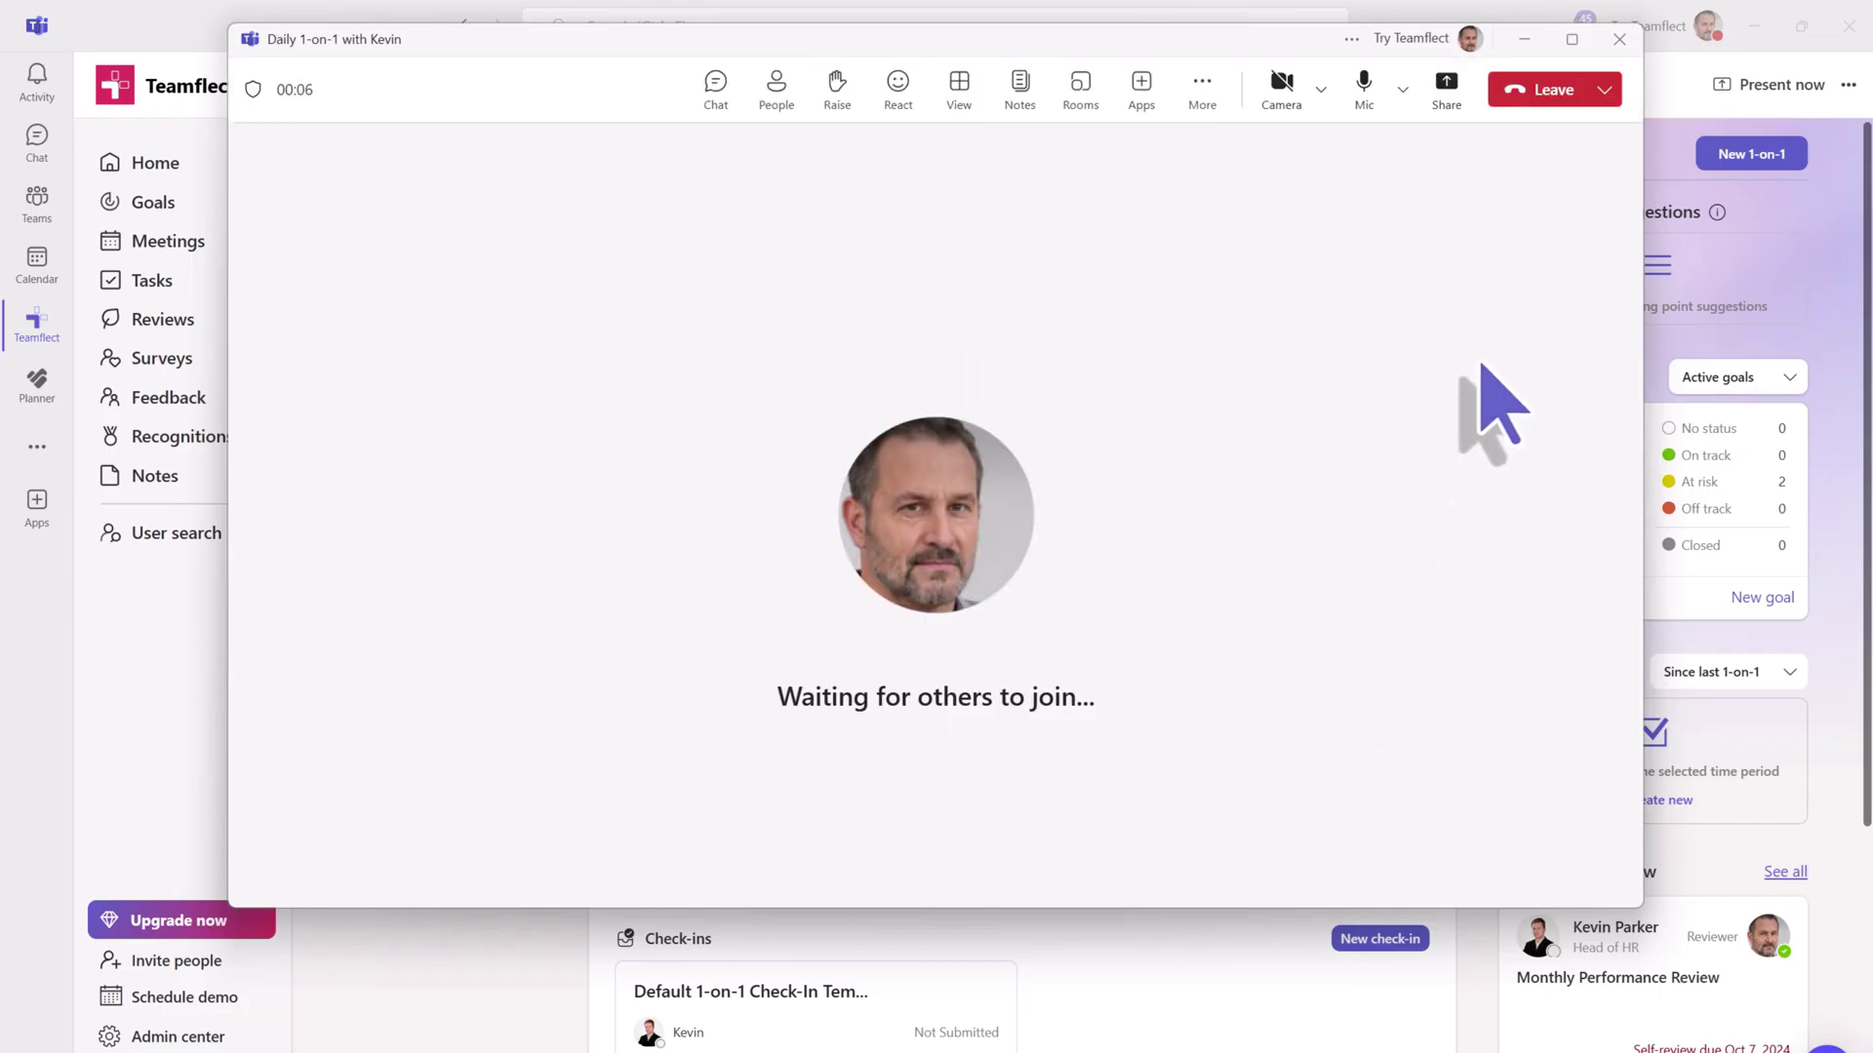
pyautogui.click(1570, 40)
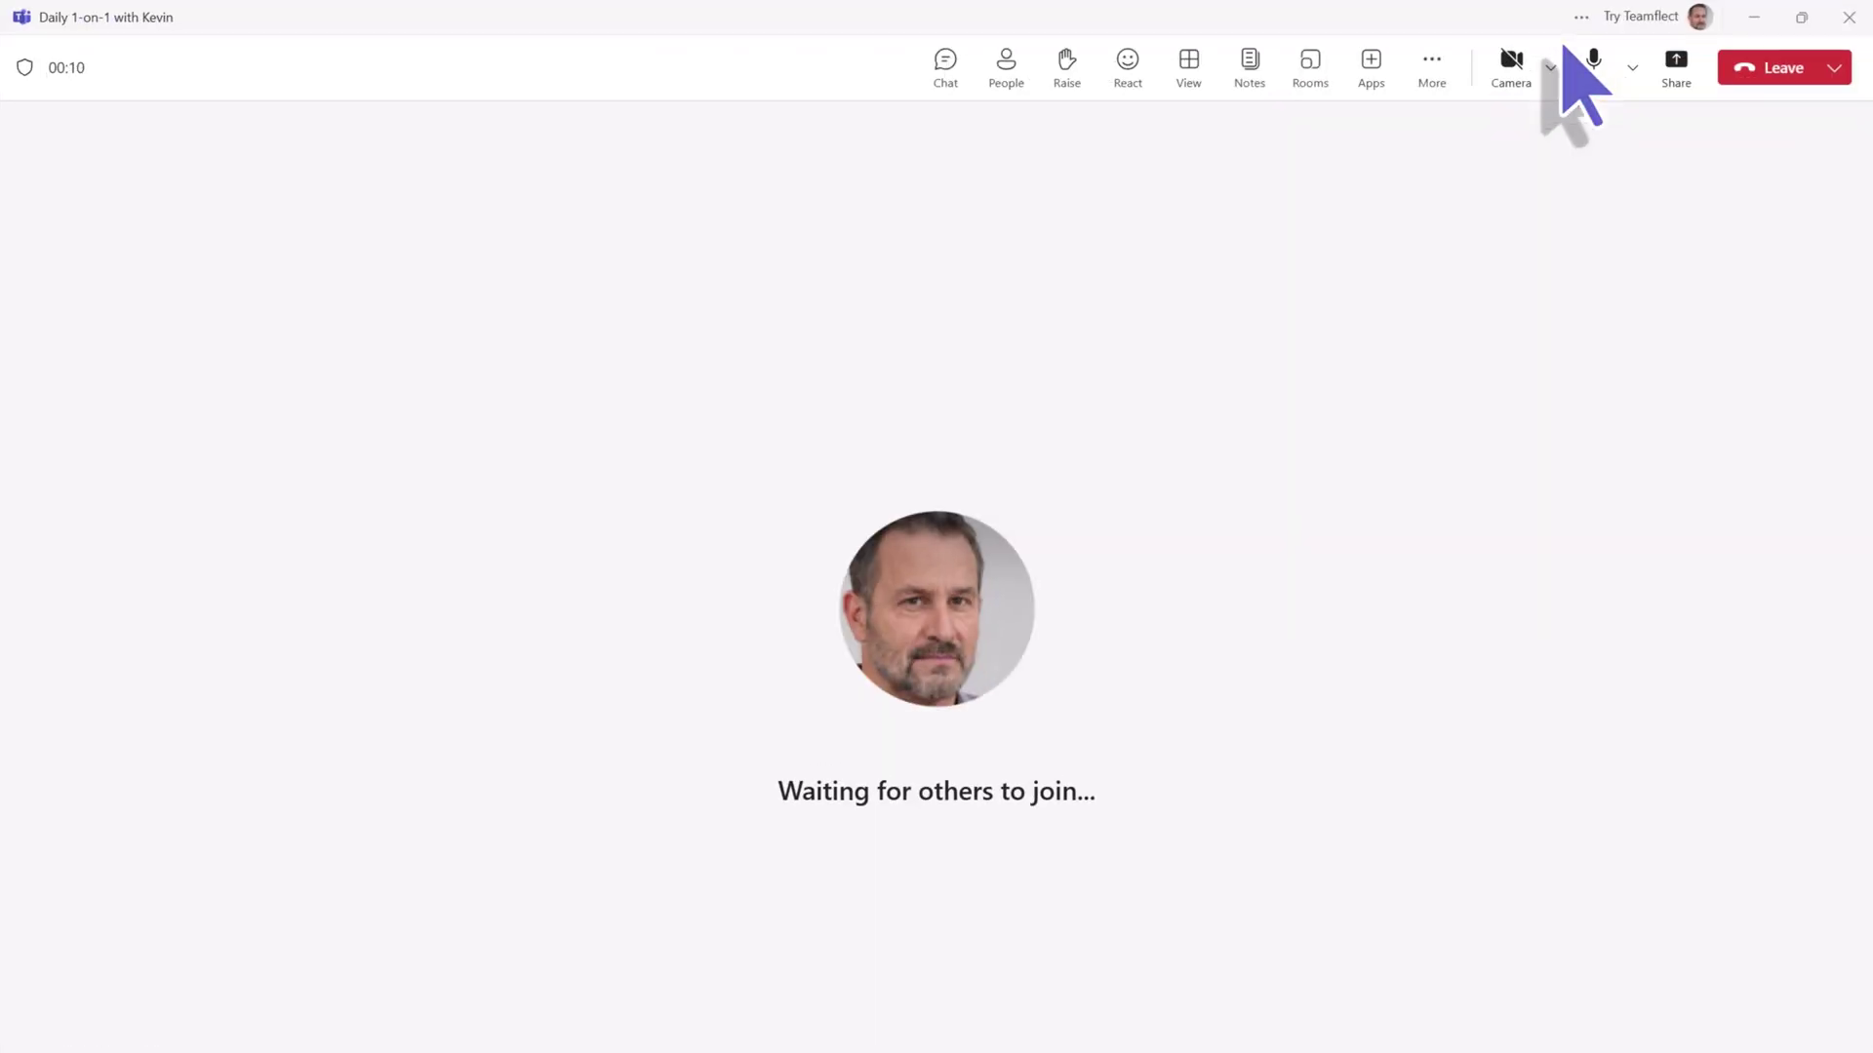
# Add the Teamflect app to the running meeting and save its setup.
pyautogui.click(1370, 61)
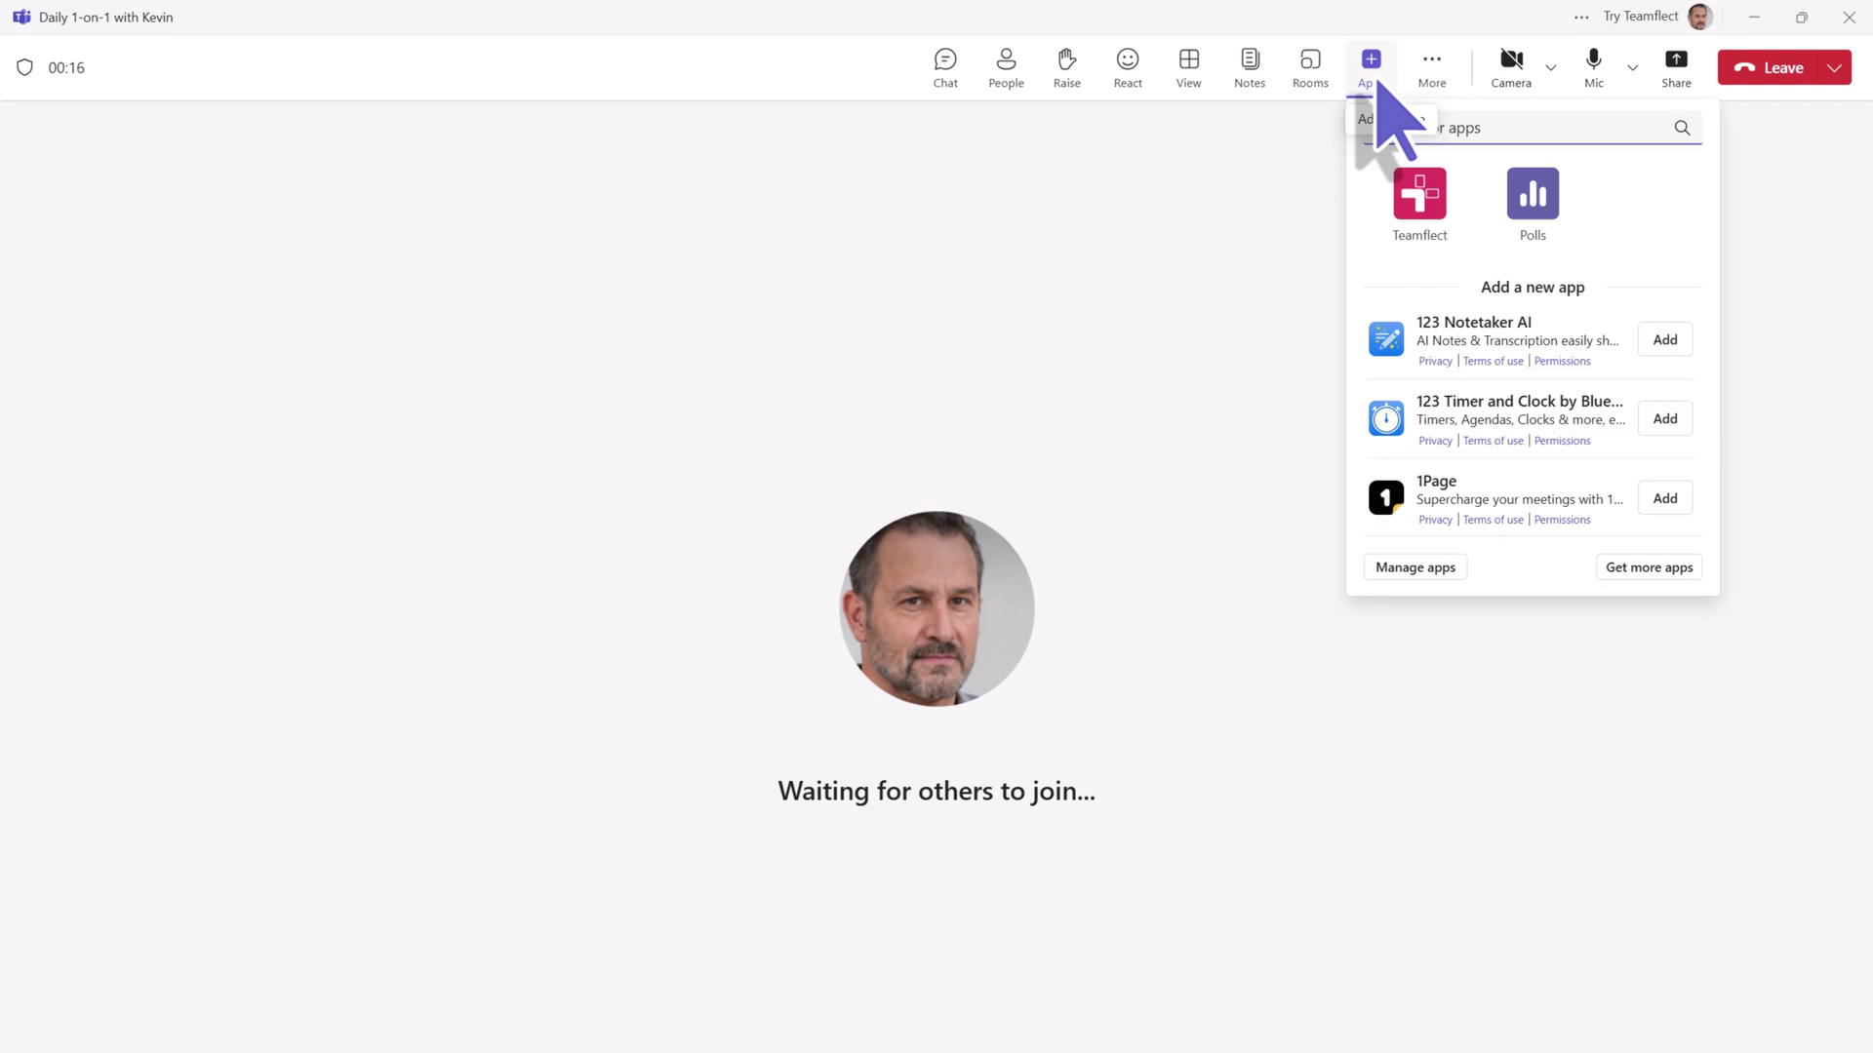
pyautogui.click(1414, 193)
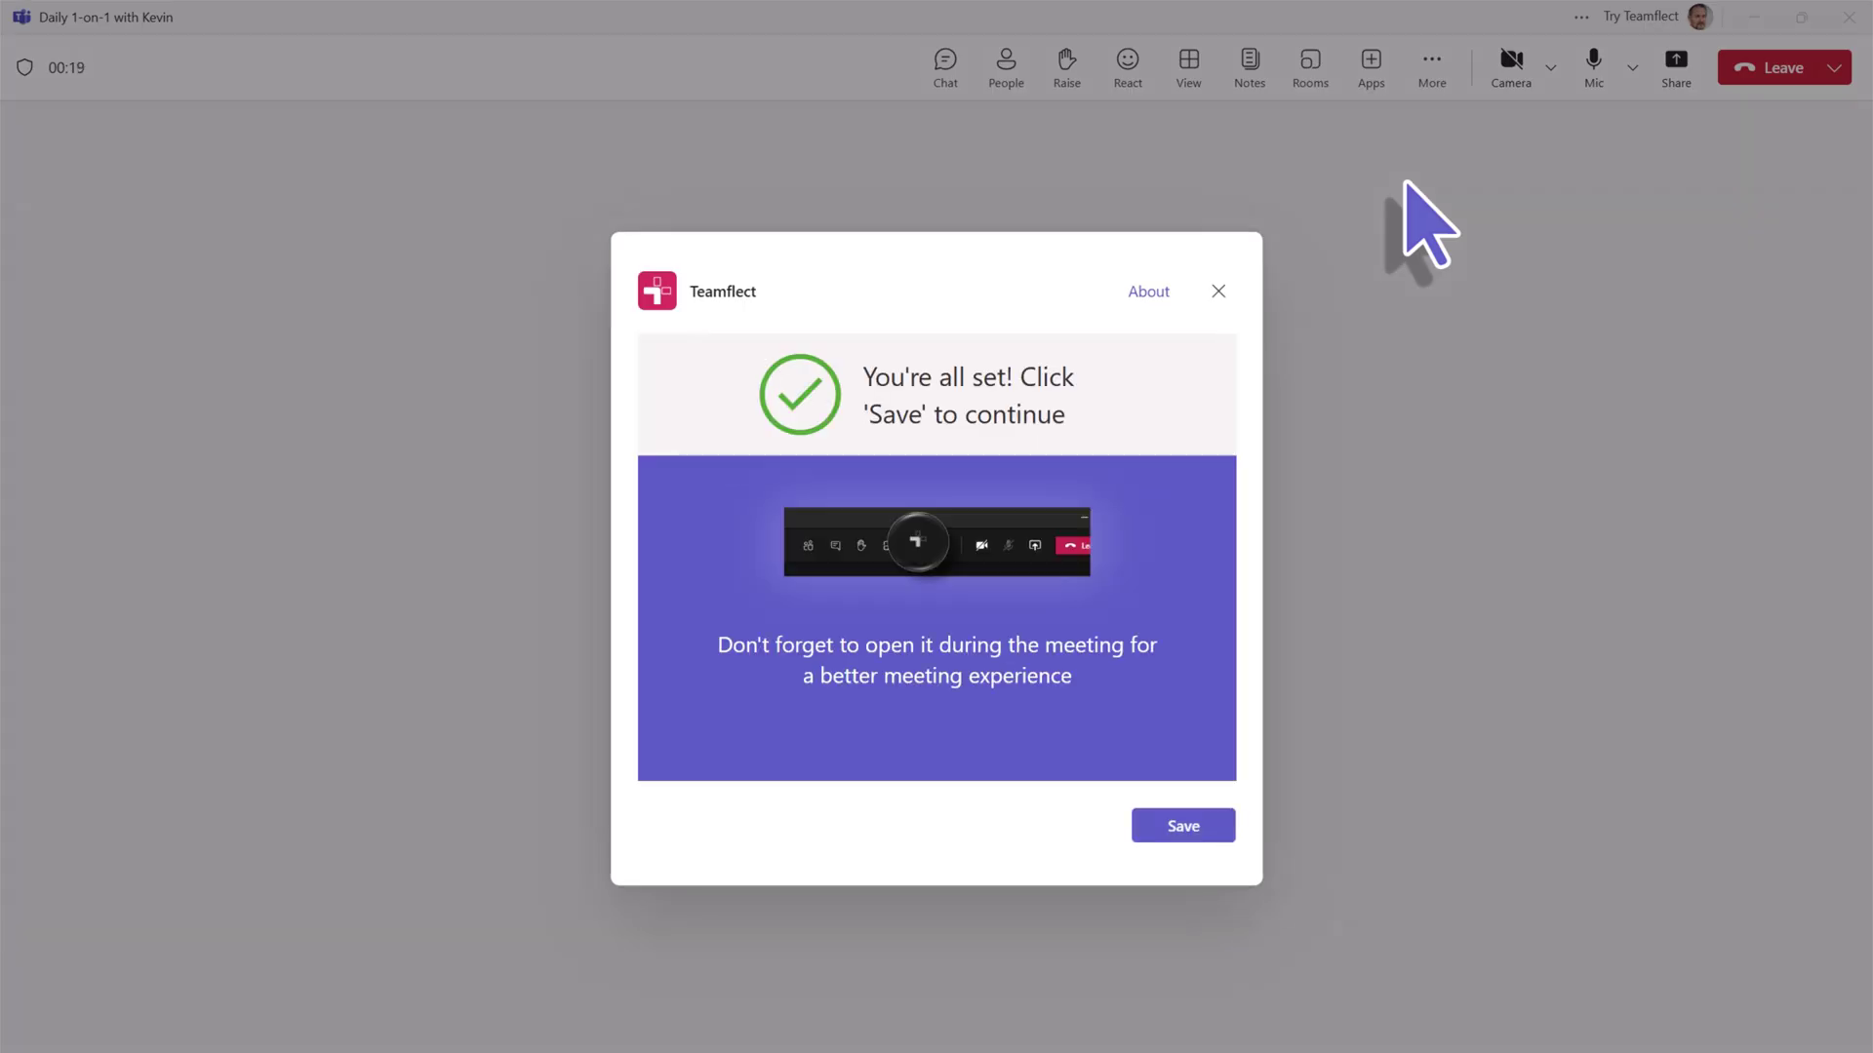
pyautogui.click(1175, 828)
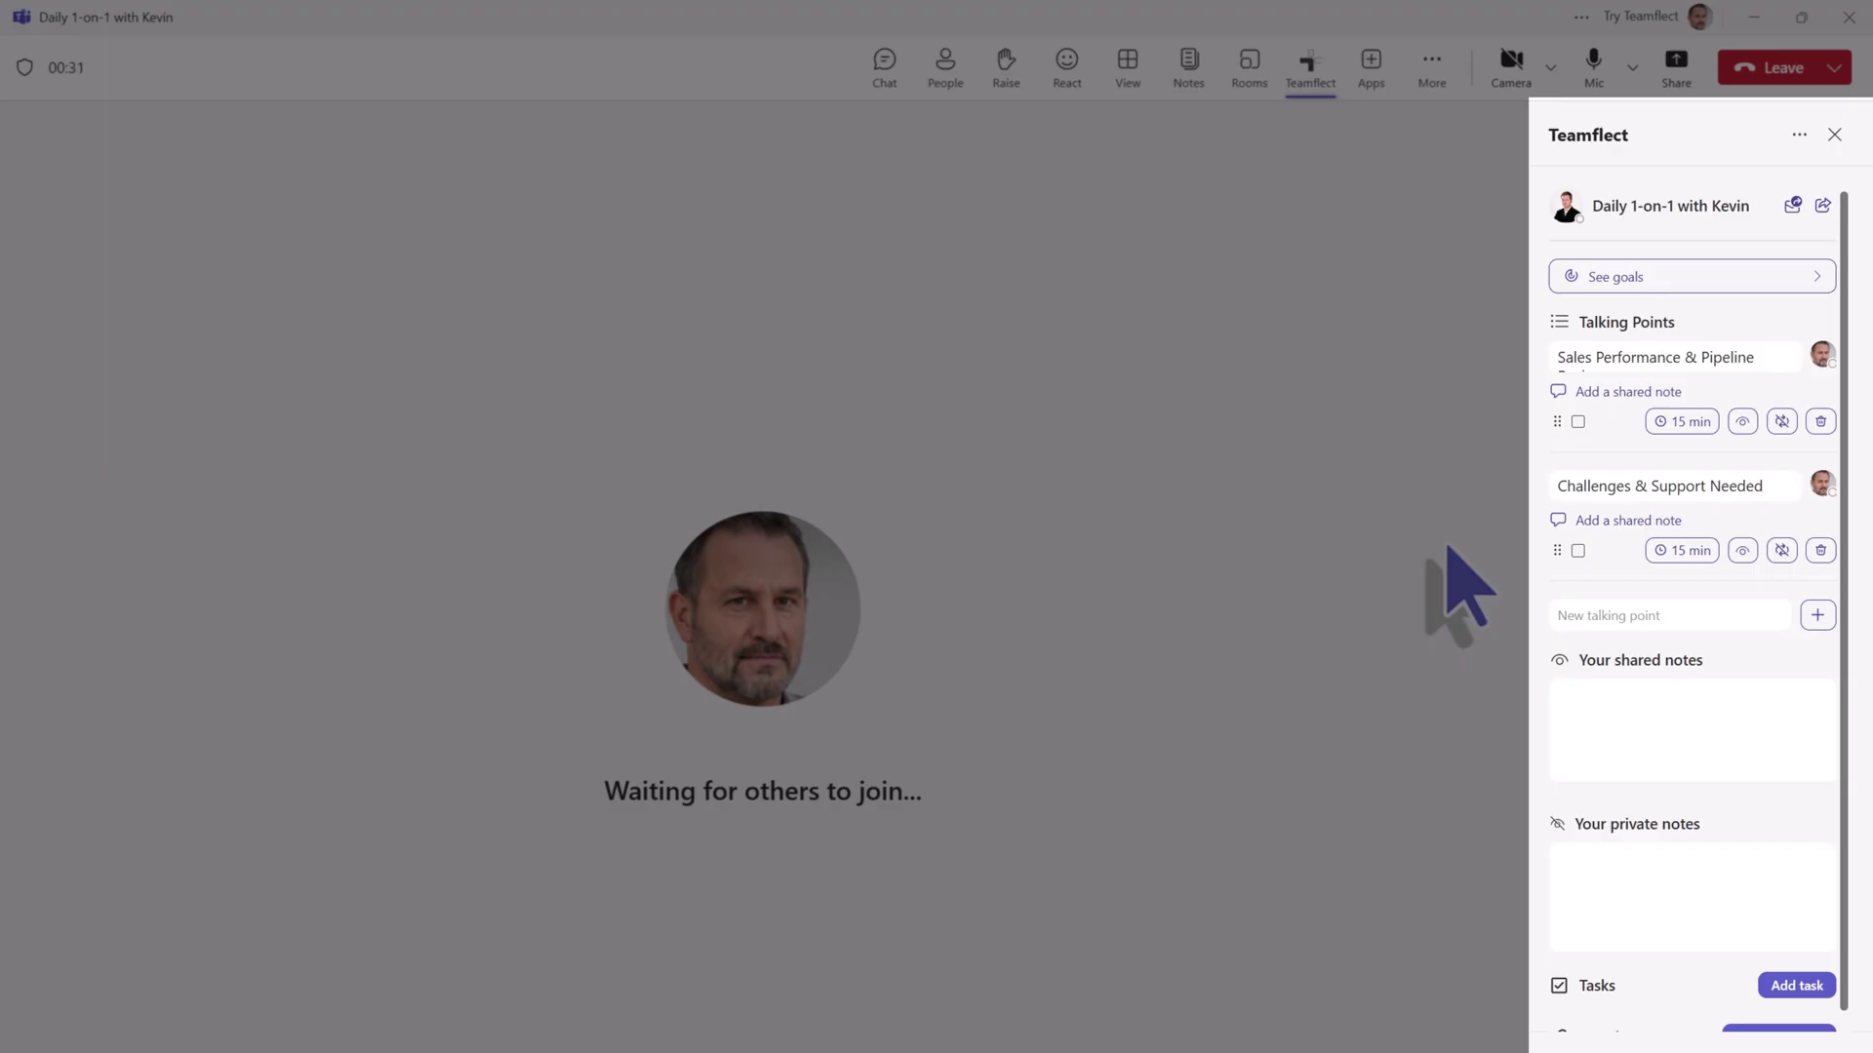
# Look over the talking points and notes in the meeting's Teamflect pane, including the attendee's active goals, and return to the meeting overview.
pyautogui.scroll(-1, 1585, 452)
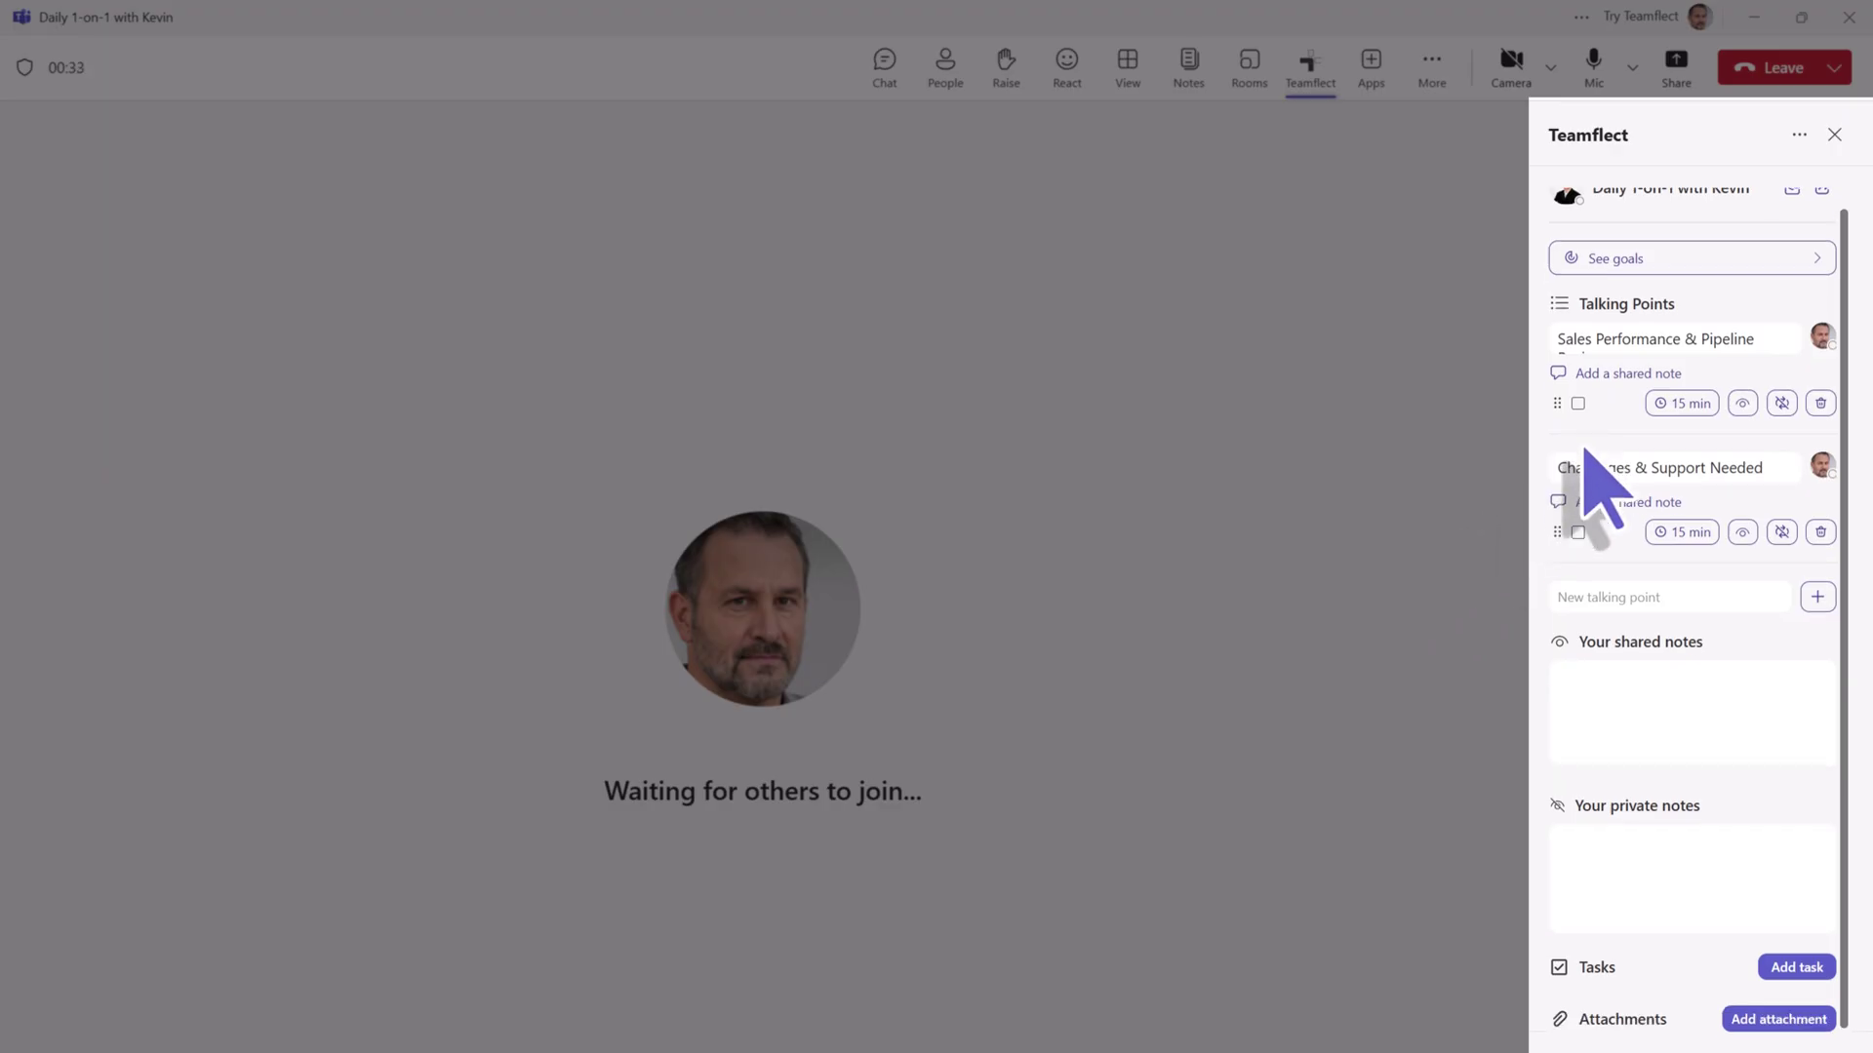
pyautogui.scroll(1, 1585, 450)
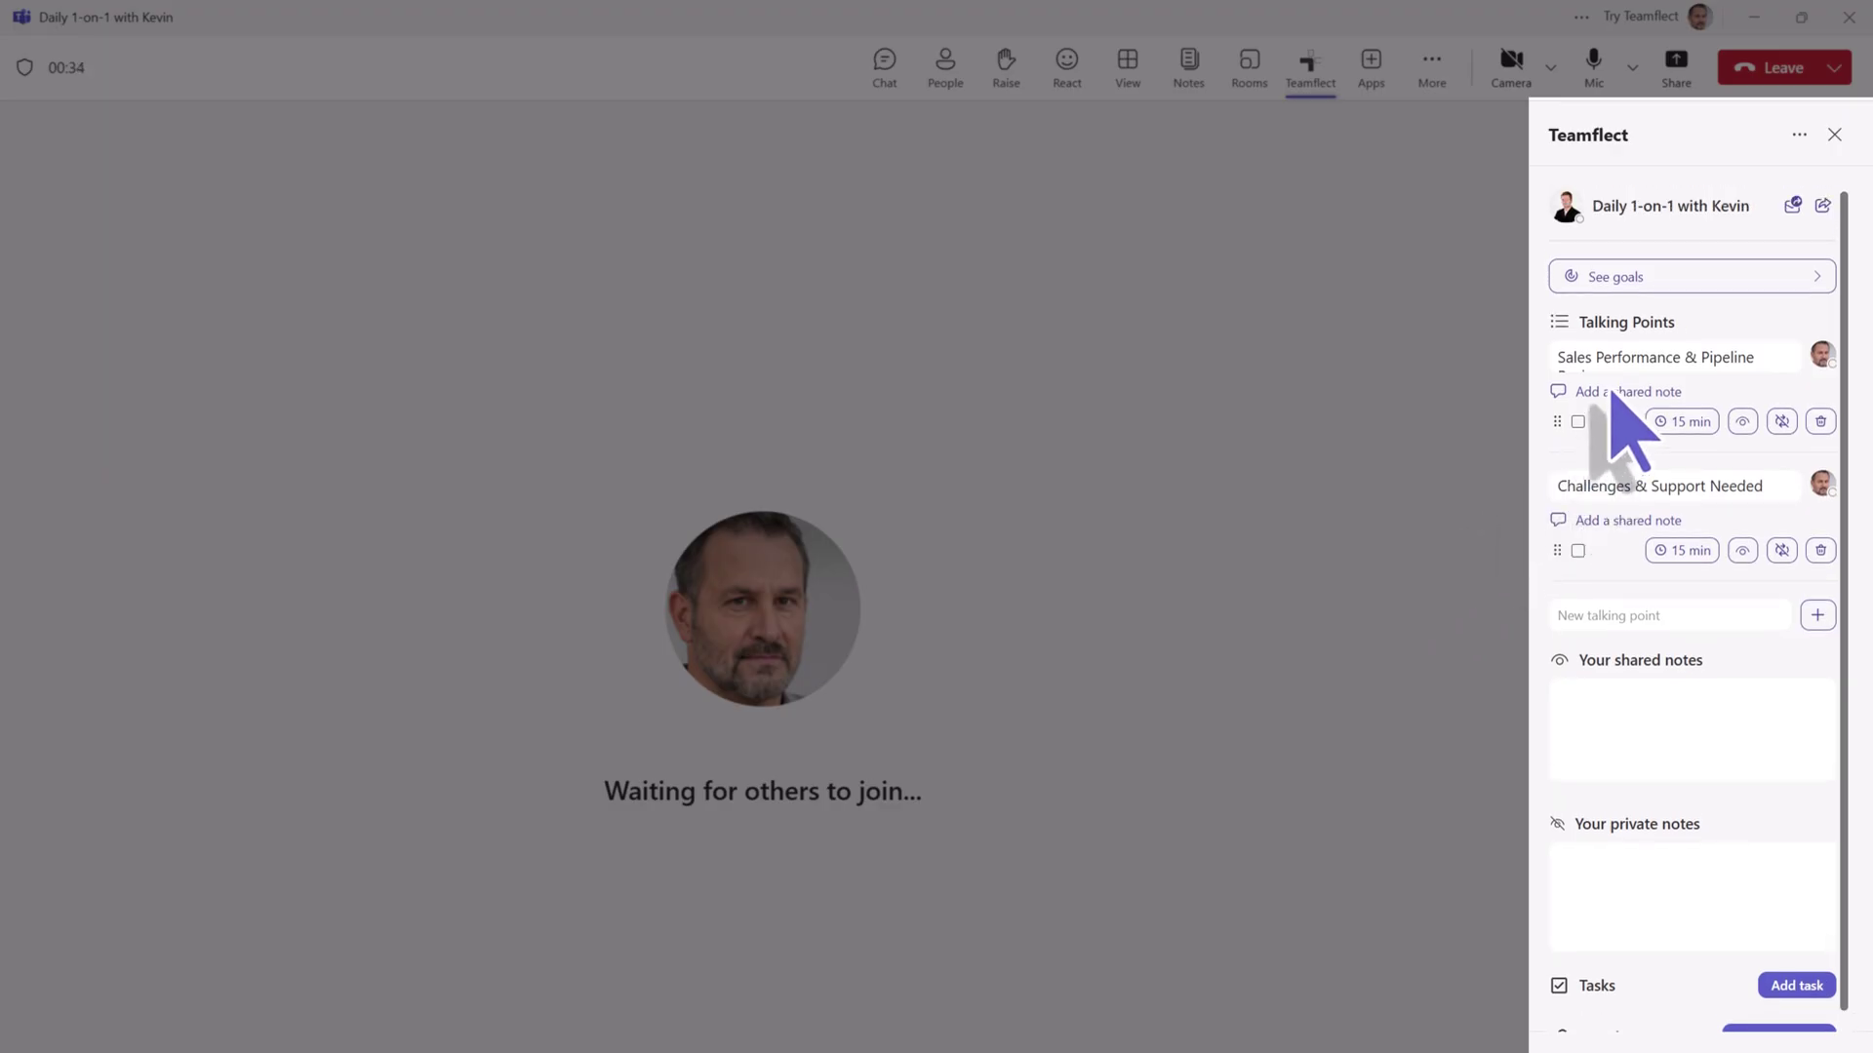
pyautogui.scroll(-1, 1670, 410)
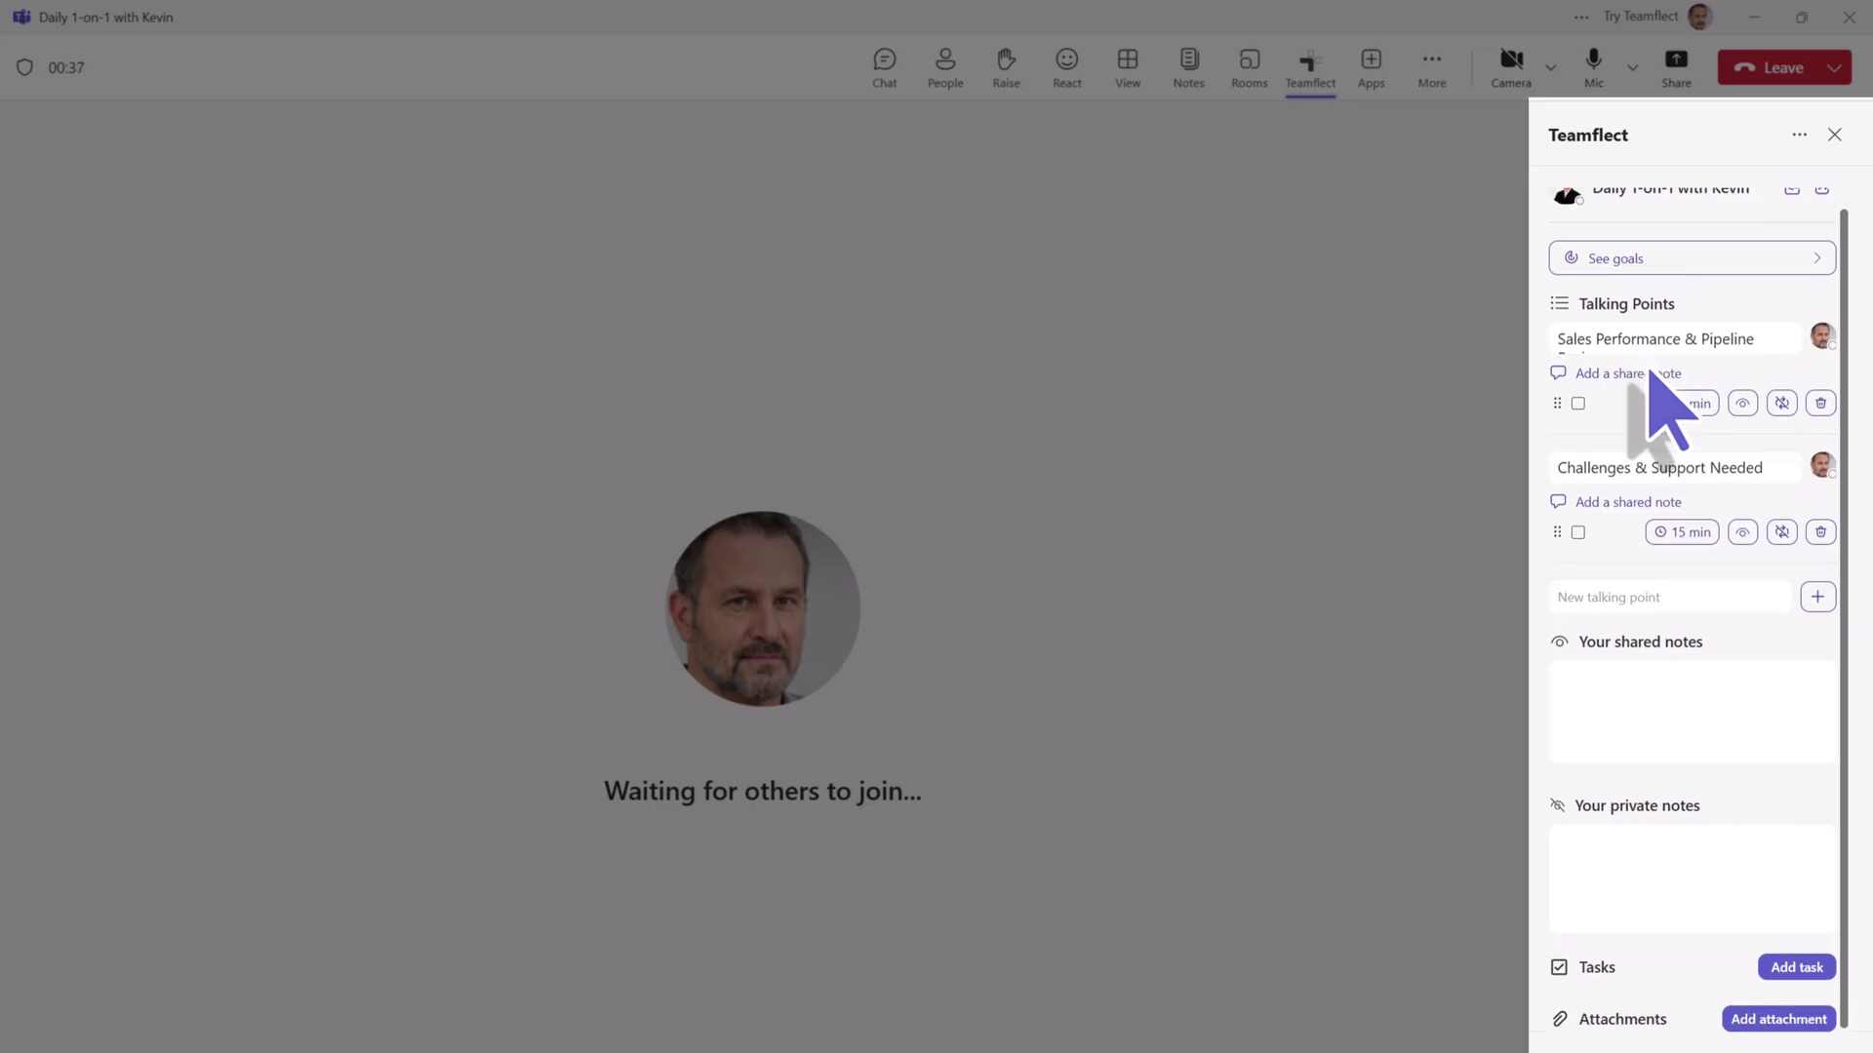
pyautogui.click(1714, 261)
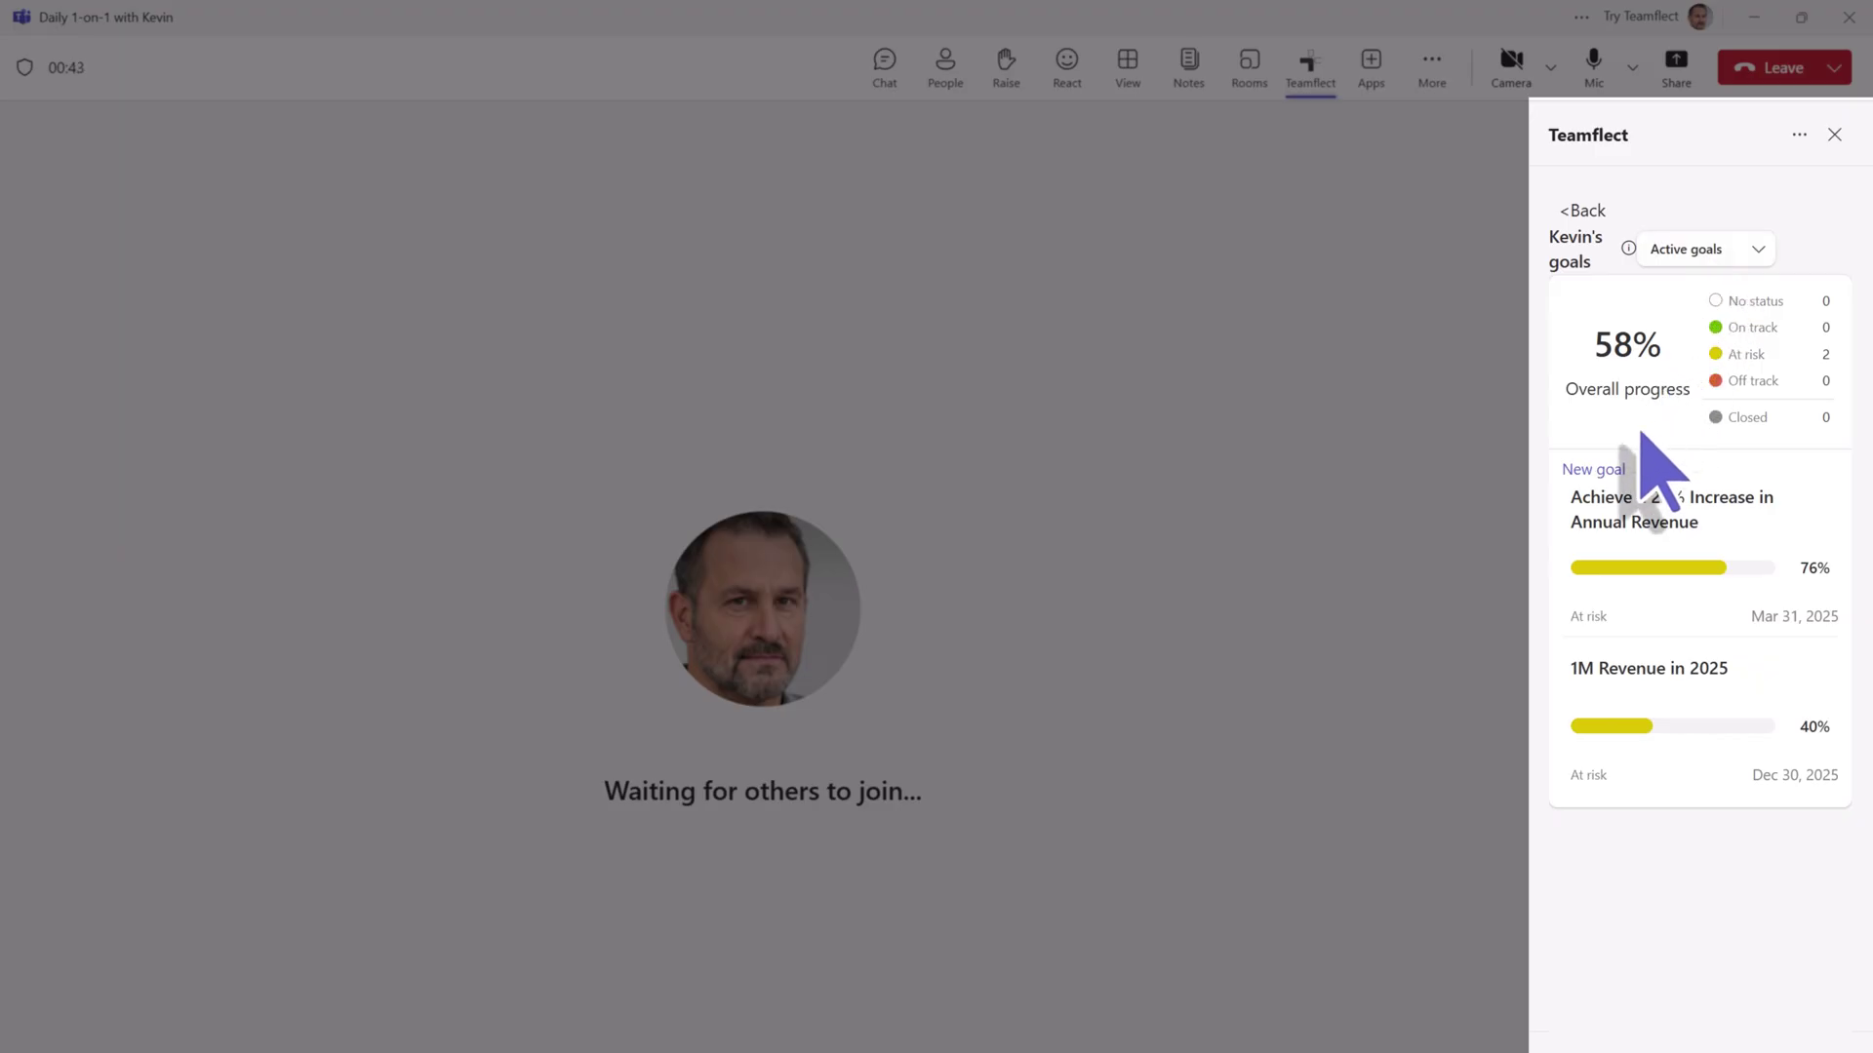
pyautogui.click(1576, 214)
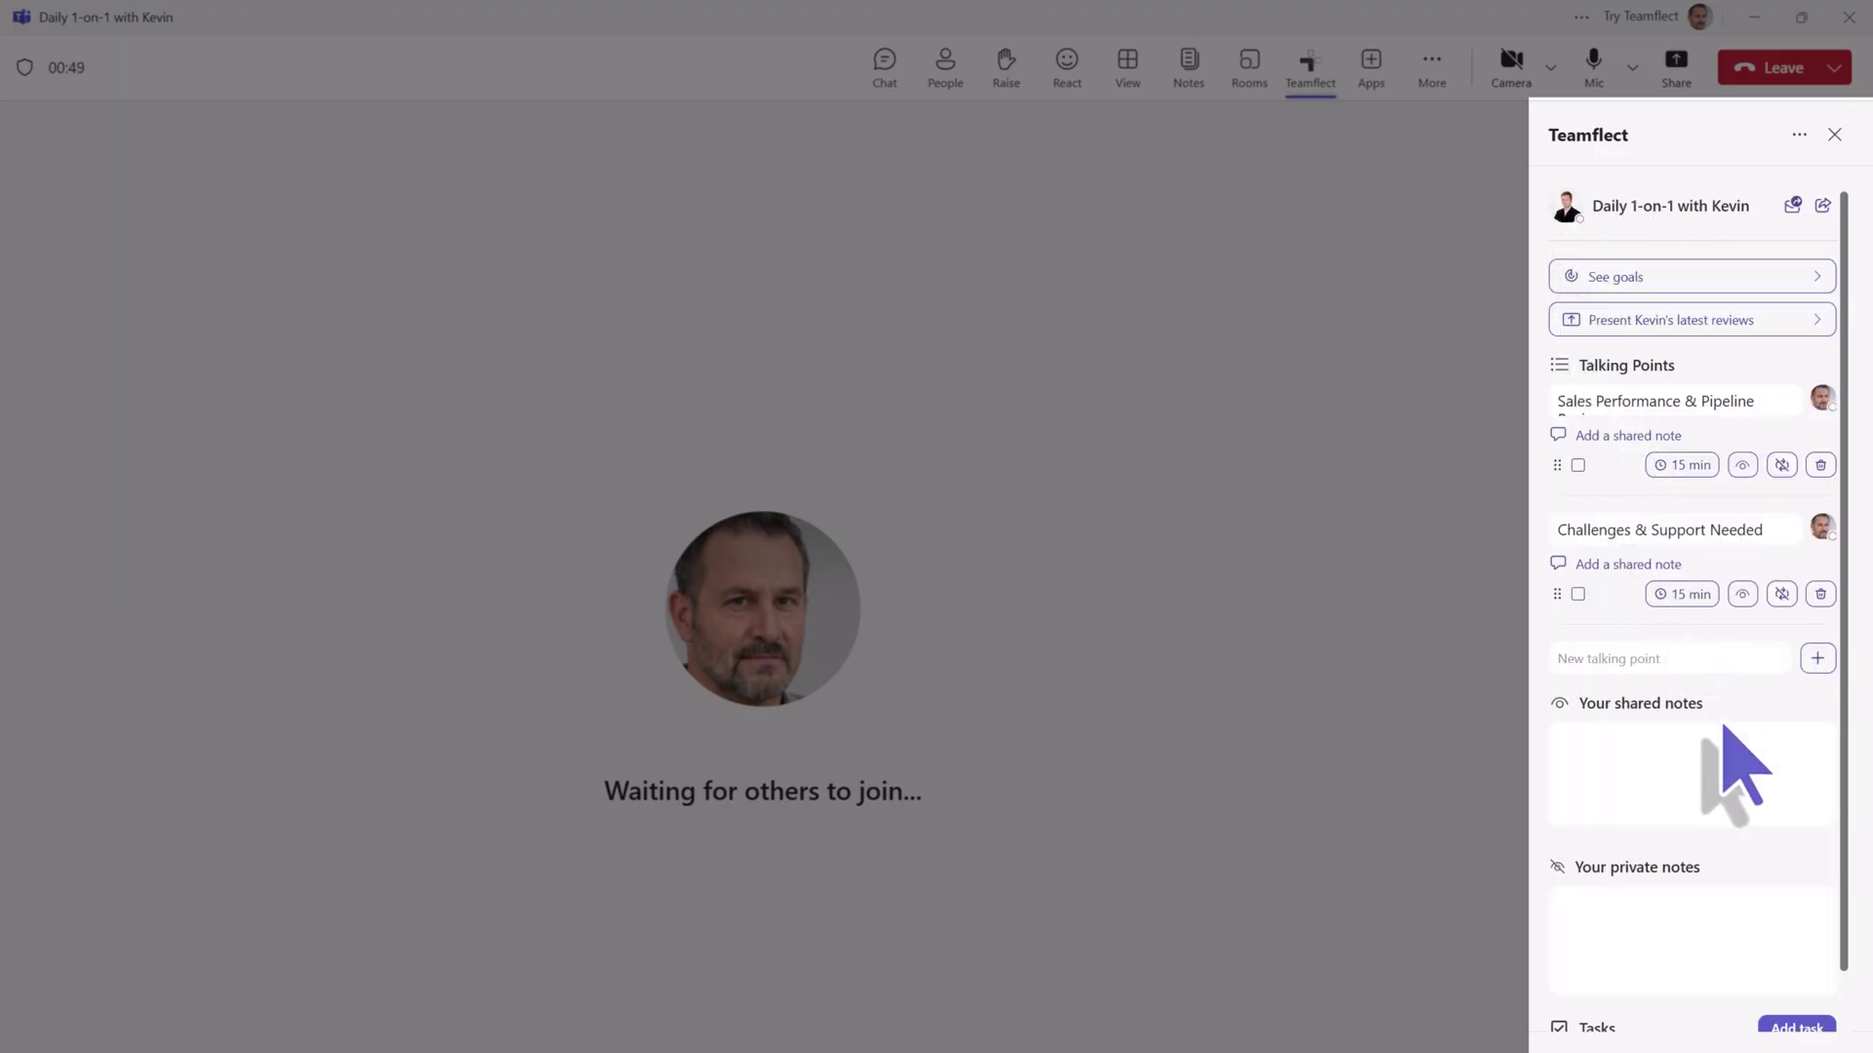
pyautogui.scroll(-1, 1723, 727)
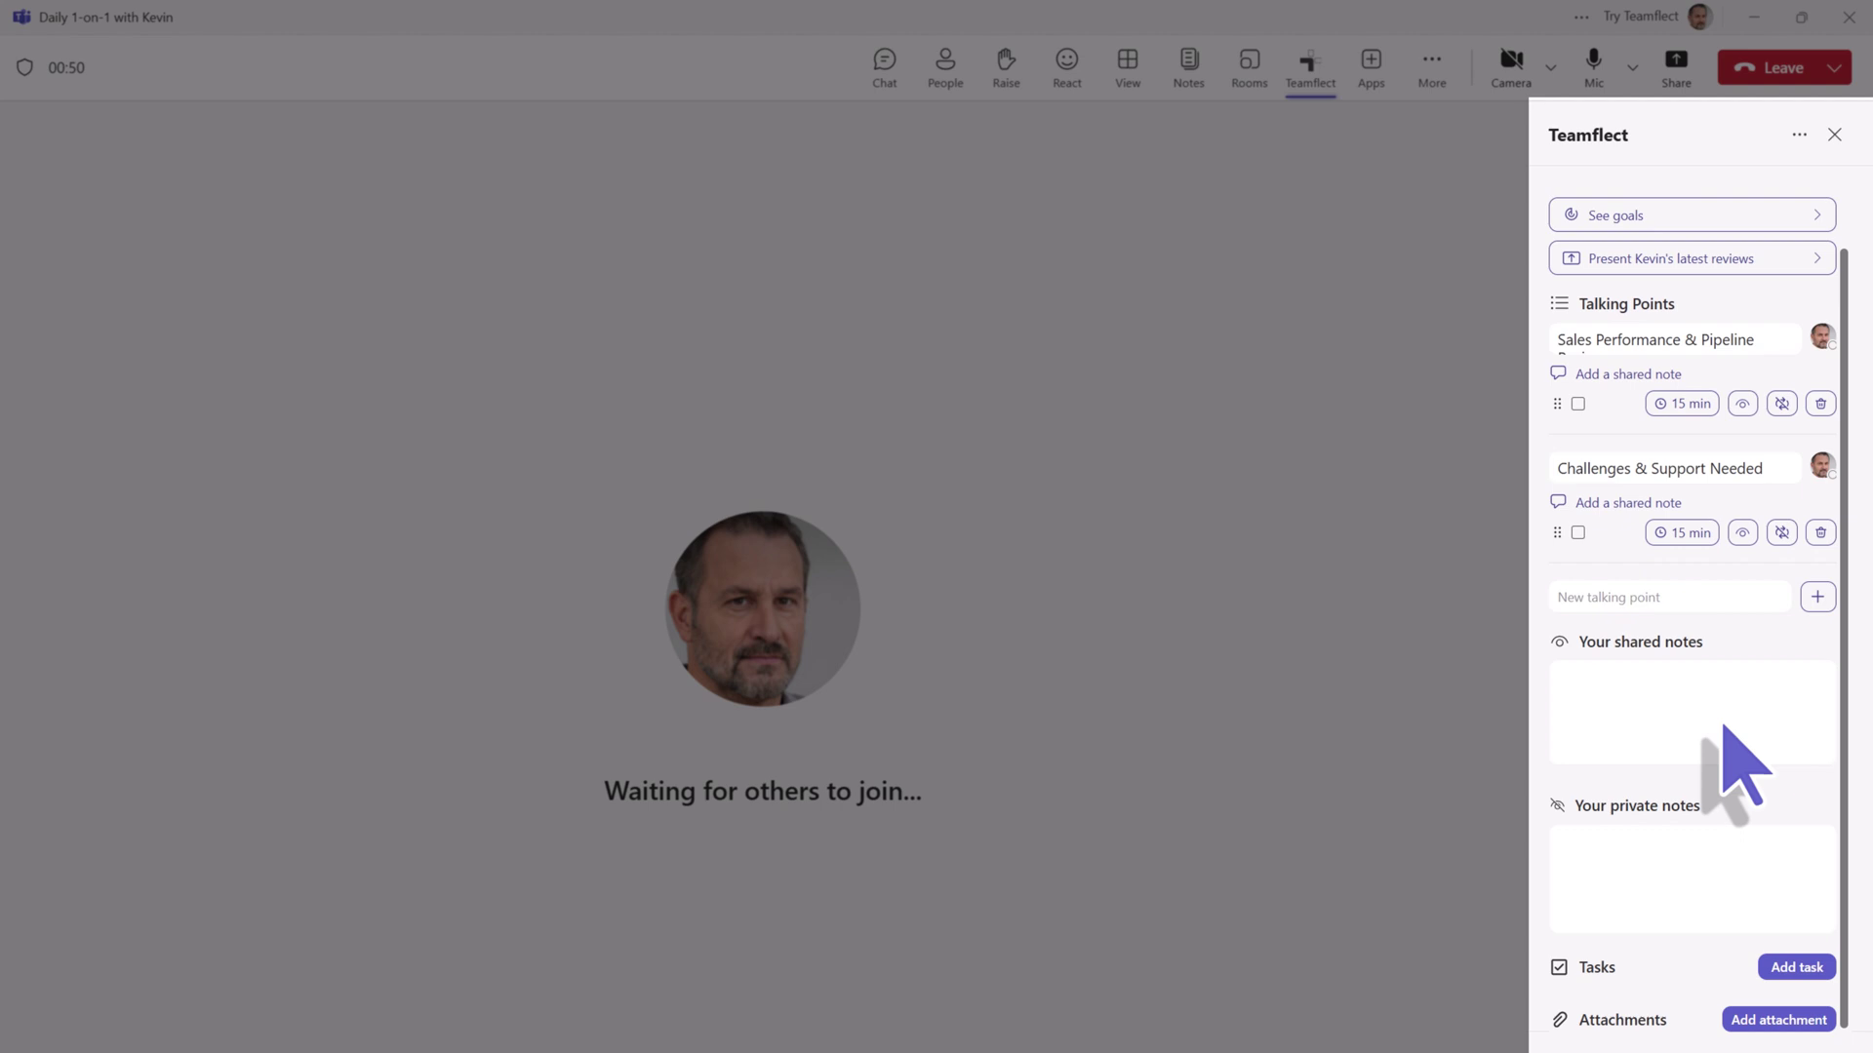